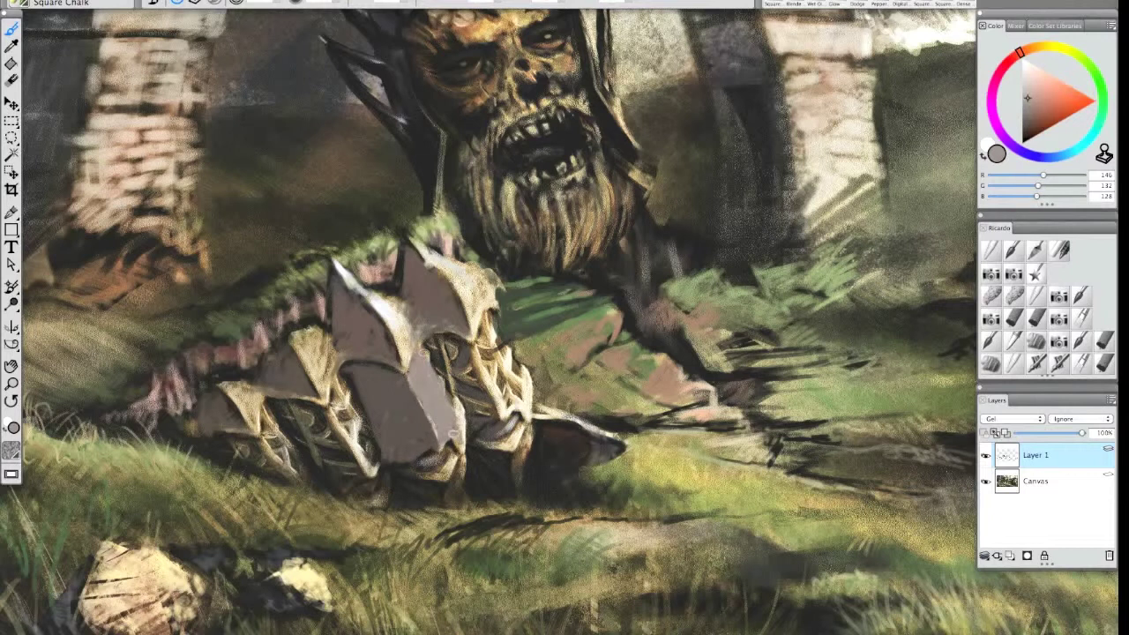
# Step: Paint the two central spiked armour plates with Square Chalk, using dark and light greys sampled from the painting
pyautogui.moveTo(371, 444); pyautogui.dragTo(396, 460)
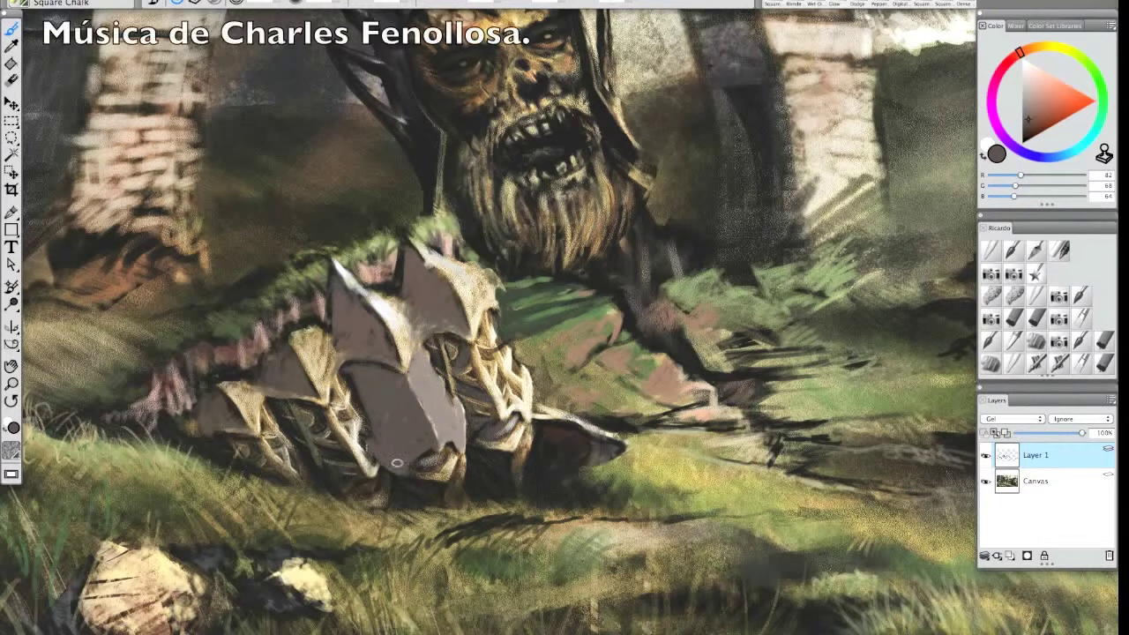
pyautogui.moveTo(342, 278); pyautogui.dragTo(389, 346)
pyautogui.moveTo(335, 296)
pyautogui.mouseDown()
pyautogui.moveTo(328, 362)
pyautogui.moveTo(418, 381)
pyautogui.mouseUp()
pyautogui.keyDown('alt'); pyautogui.click(458, 337); pyautogui.keyUp('alt')
pyautogui.keyDown('alt'); pyautogui.click(425, 364); pyautogui.keyUp('alt')
pyautogui.keyDown('alt'); pyautogui.click(388, 343); pyautogui.keyUp('alt')
pyautogui.moveTo(405, 334); pyautogui.dragTo(402, 355)
pyautogui.keyDown('alt'); pyautogui.click(402, 352); pyautogui.keyUp('alt')
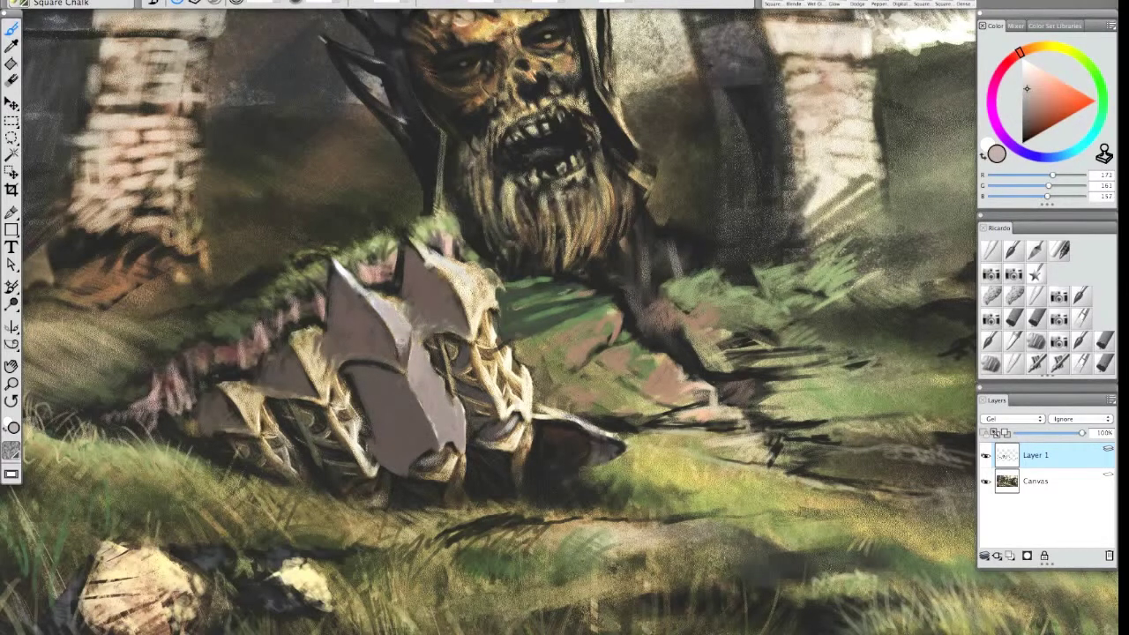
# Step: Draw thin dark contour lines and crisp edges across the central armour plates with a smaller Square Chalk
pyautogui.keyDown('alt'); pyautogui.click(650, 318); pyautogui.keyUp('alt')
pyautogui.moveTo(282, 3); pyautogui.dragTo(274, 2)
pyautogui.moveTo(407, 384); pyautogui.dragTo(415, 394)
pyautogui.keyDown('alt'); pyautogui.click(419, 406); pyautogui.keyUp('alt')
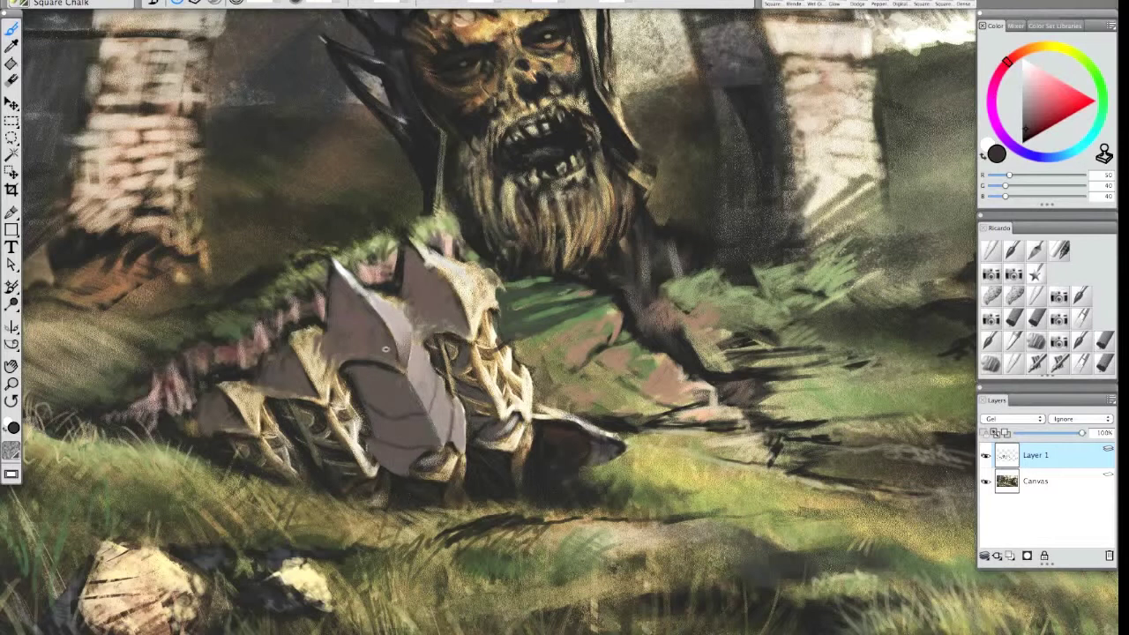
pyautogui.press('super+minus')
pyautogui.press('super+equal')
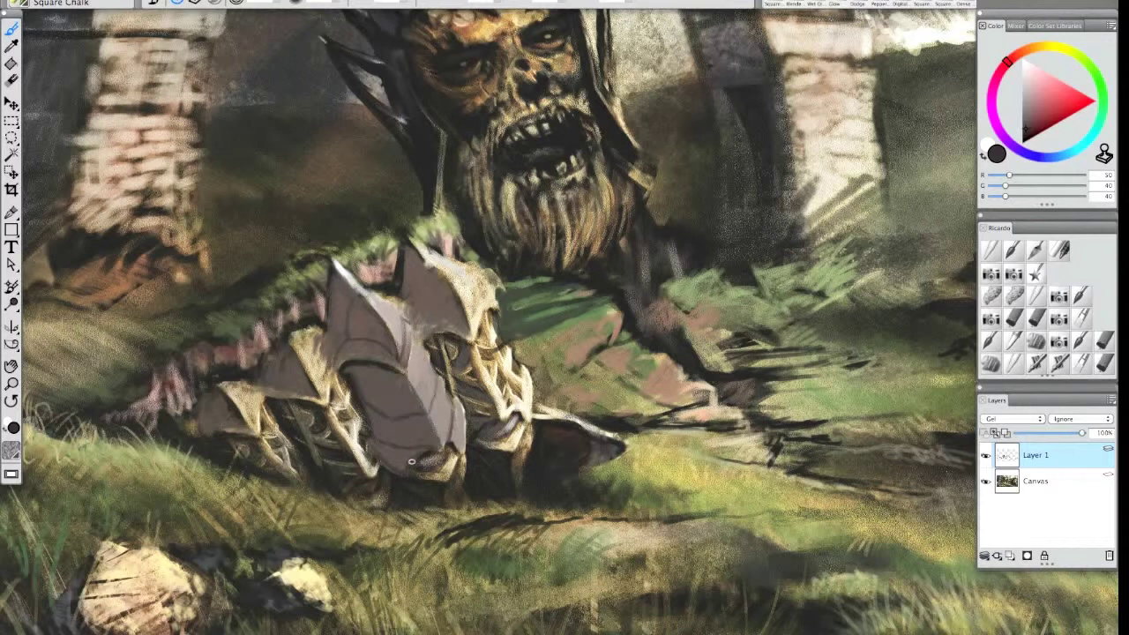
pyautogui.keyDown('alt'); pyautogui.click(417, 456); pyautogui.keyUp('alt')
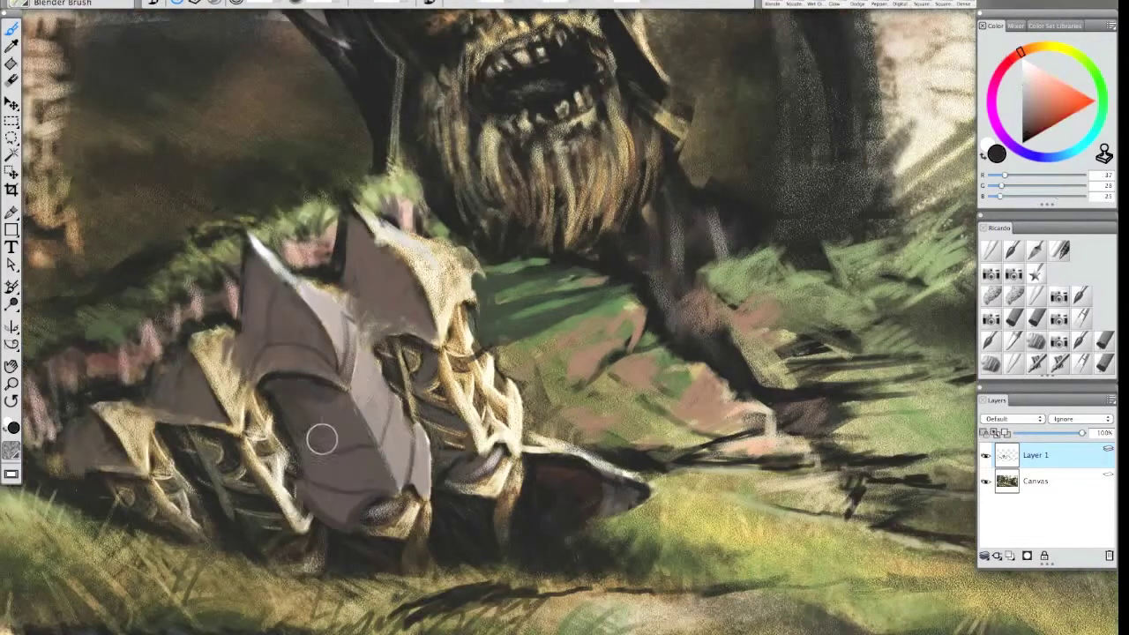
# Step: Smooth the shading on the central armour plates with the Blender Brush
pyautogui.moveTo(320, 439)
pyautogui.mouseDown()
pyautogui.moveTo(313, 472)
pyautogui.moveTo(348, 442)
pyautogui.moveTo(328, 511)
pyautogui.mouseUp()
pyautogui.moveTo(262, 311); pyautogui.dragTo(309, 365)
pyautogui.moveTo(278, 4); pyautogui.dragTo(249, 12)
pyautogui.moveTo(353, 401); pyautogui.dragTo(379, 486)
# Step: Paint blue-grey Square Chalk strokes into the sky above and beside the left ruined pillar
pyautogui.moveTo(414, 124)
pyautogui.mouseDown()
pyautogui.moveTo(353, 150)
pyautogui.moveTo(328, 201)
pyautogui.mouseUp()
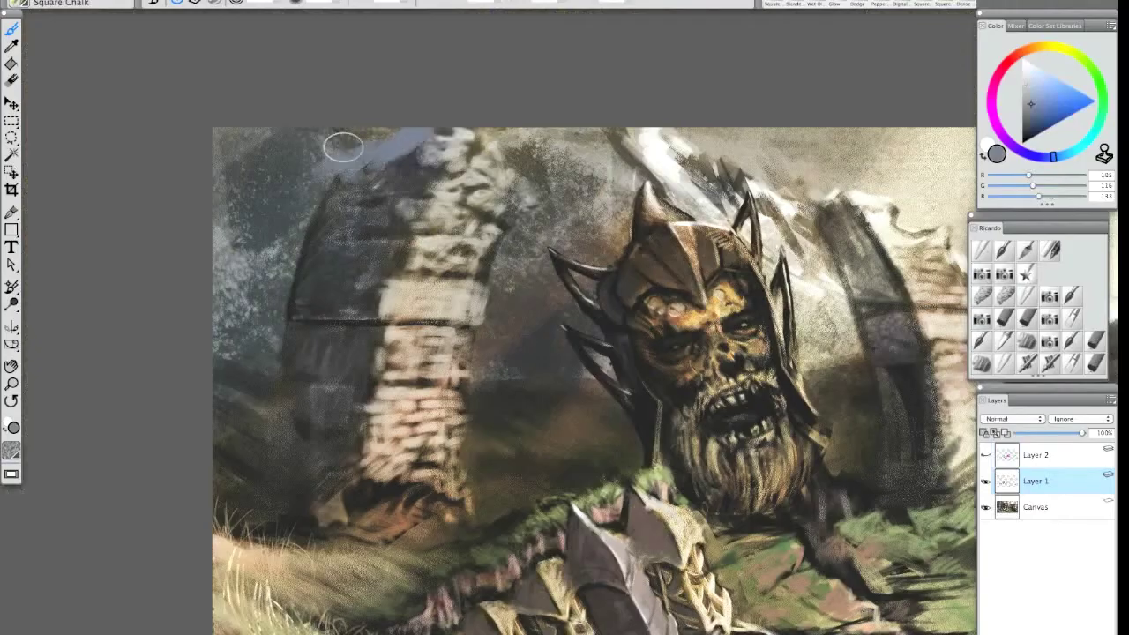
pyautogui.moveTo(437, 141)
pyautogui.mouseDown()
pyautogui.moveTo(466, 139)
pyautogui.moveTo(423, 168)
pyautogui.moveTo(506, 153)
pyautogui.moveTo(287, 202)
pyautogui.moveTo(276, 258)
pyautogui.mouseUp()
pyautogui.click(1030, 49)
pyautogui.click(1033, 123)
# Step: Work sampled grey cloud texture into the upper-left sky with a resized Square Sponge
pyautogui.press('super+minus')
pyautogui.click(11, 47)
pyautogui.click(792, 327)
pyautogui.click(11, 30)
pyautogui.click(1005, 296)
pyautogui.moveTo(279, 2); pyautogui.dragTo(267, 7)
pyautogui.moveTo(521, 190); pyautogui.dragTo(361, 198)
pyautogui.moveTo(446, 184); pyautogui.dragTo(278, 257)
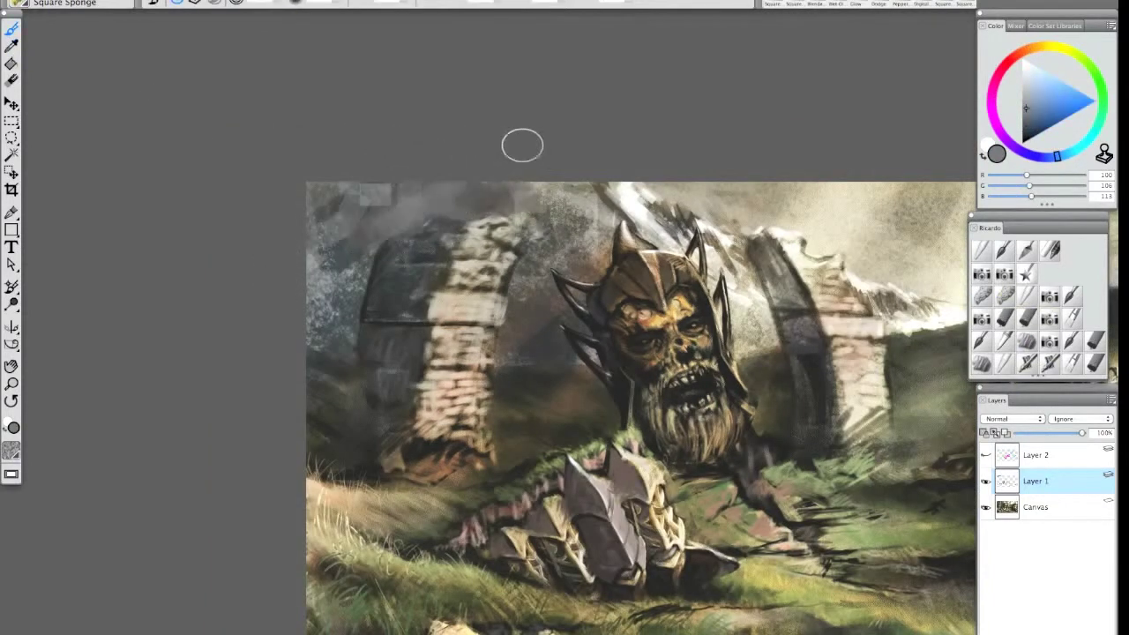
# Step: Darken the shadowed sides of both ruined pillars with sampled near-black, blending the strokes into the stone
pyautogui.keyDown('alt'); pyautogui.click(415, 231); pyautogui.keyUp('alt')
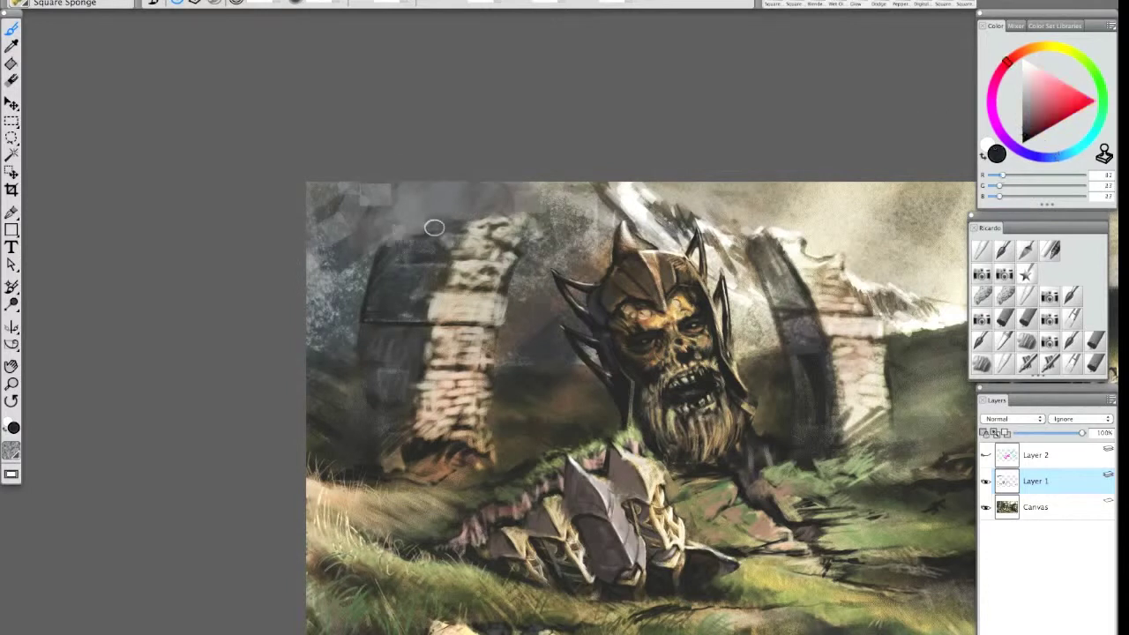
pyautogui.click(1004, 250)
pyautogui.moveTo(385, 240); pyautogui.dragTo(468, 224)
pyautogui.moveTo(377, 353); pyautogui.dragTo(365, 416)
pyautogui.keyDown('alt'); pyautogui.click(366, 420); pyautogui.keyUp('alt')
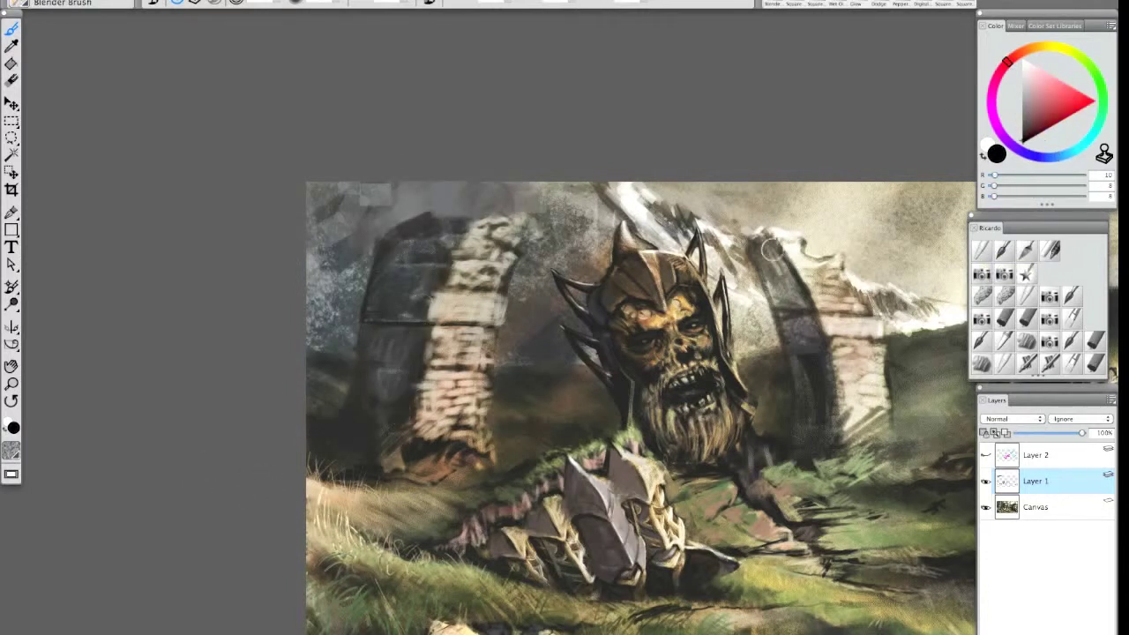
pyautogui.moveTo(773, 246); pyautogui.dragTo(799, 340)
# Step: Paint over the gold latticework below the right spiked plate with a sampled grey-brown
pyautogui.moveTo(450, 268)
pyautogui.mouseDown()
pyautogui.moveTo(191, 150)
pyautogui.moveTo(248, 130)
pyautogui.mouseUp()
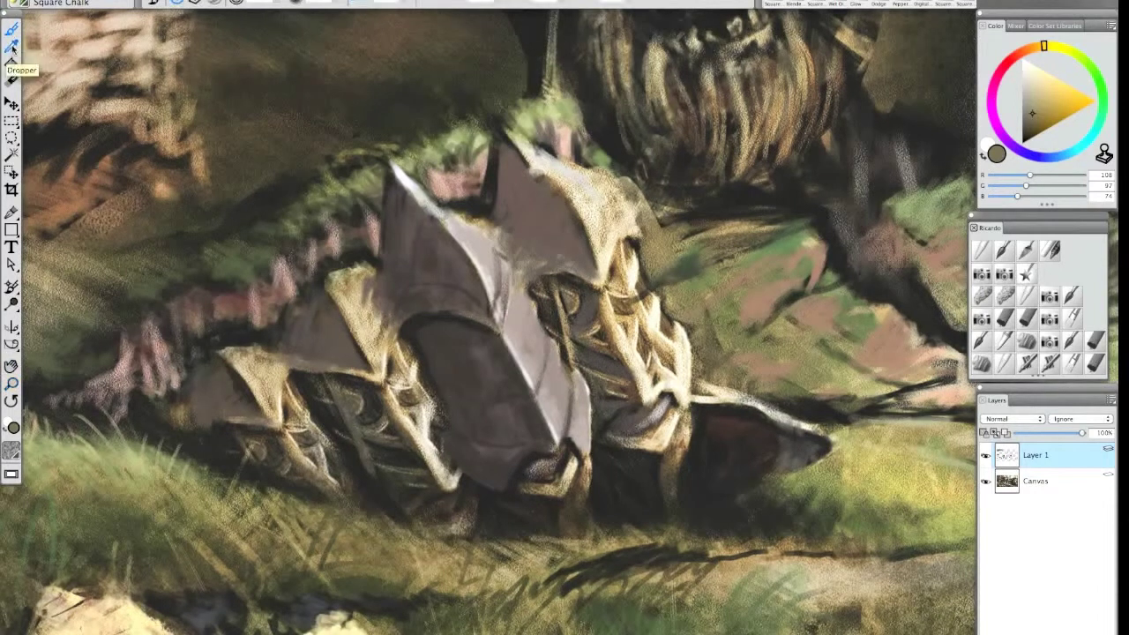
pyautogui.click(982, 251)
pyautogui.moveTo(574, 261); pyautogui.dragTo(535, 188)
pyautogui.moveTo(607, 295); pyautogui.dragTo(643, 399)
pyautogui.click(11, 46)
pyautogui.click(543, 221)
pyautogui.click(11, 29)
pyautogui.moveTo(562, 293); pyautogui.dragTo(622, 386)
pyautogui.moveTo(563, 323); pyautogui.dragTo(555, 285)
pyautogui.click(1028, 295)
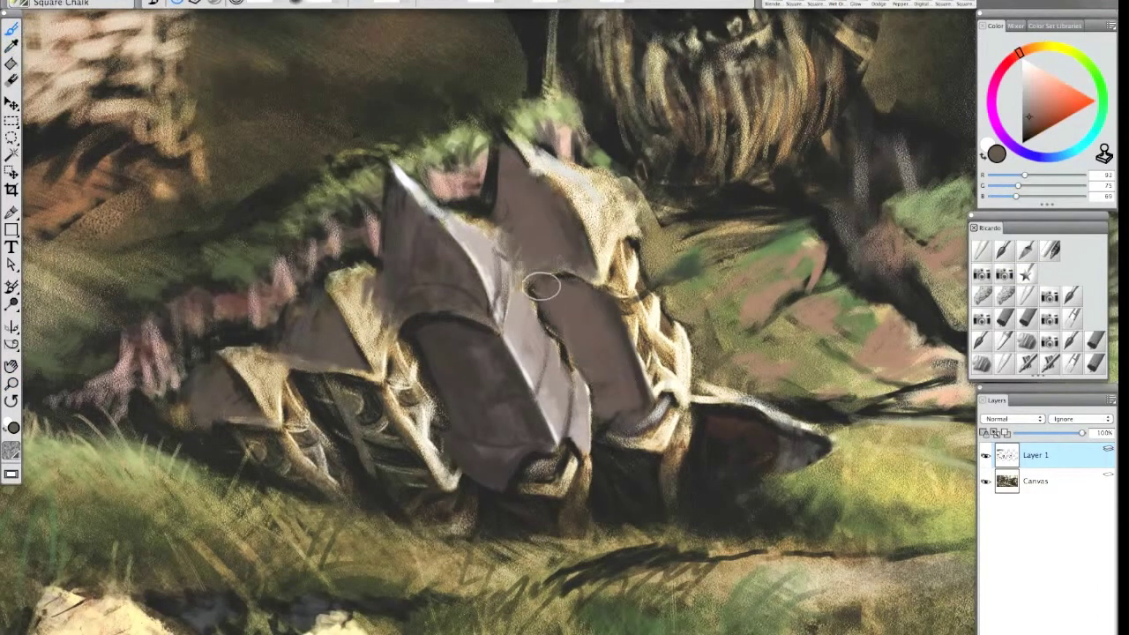
# Step: Shade the right lower plate with a darker tone and refine its rim and lower tip
pyautogui.click(1024, 141)
pyautogui.moveTo(518, 249)
pyautogui.mouseDown()
pyautogui.moveTo(545, 282)
pyautogui.moveTo(590, 358)
pyautogui.moveTo(534, 305)
pyautogui.mouseUp()
pyautogui.moveTo(592, 396); pyautogui.dragTo(608, 388)
pyautogui.moveTo(609, 431); pyautogui.dragTo(654, 413)
pyautogui.click(982, 251)
pyautogui.click(266, 3)
pyautogui.moveTo(606, 441); pyautogui.dragTo(574, 357)
pyautogui.moveTo(530, 289); pyautogui.dragTo(576, 277)
# Step: Cover the gold ornament on the plate left of the centre with sampled dark grey
pyautogui.keyDown('alt'); pyautogui.click(179, 186); pyautogui.keyUp('alt')
pyautogui.press('super+minus')
pyautogui.moveTo(433, 375); pyautogui.dragTo(452, 413)
pyautogui.moveTo(431, 381); pyautogui.dragTo(456, 436)
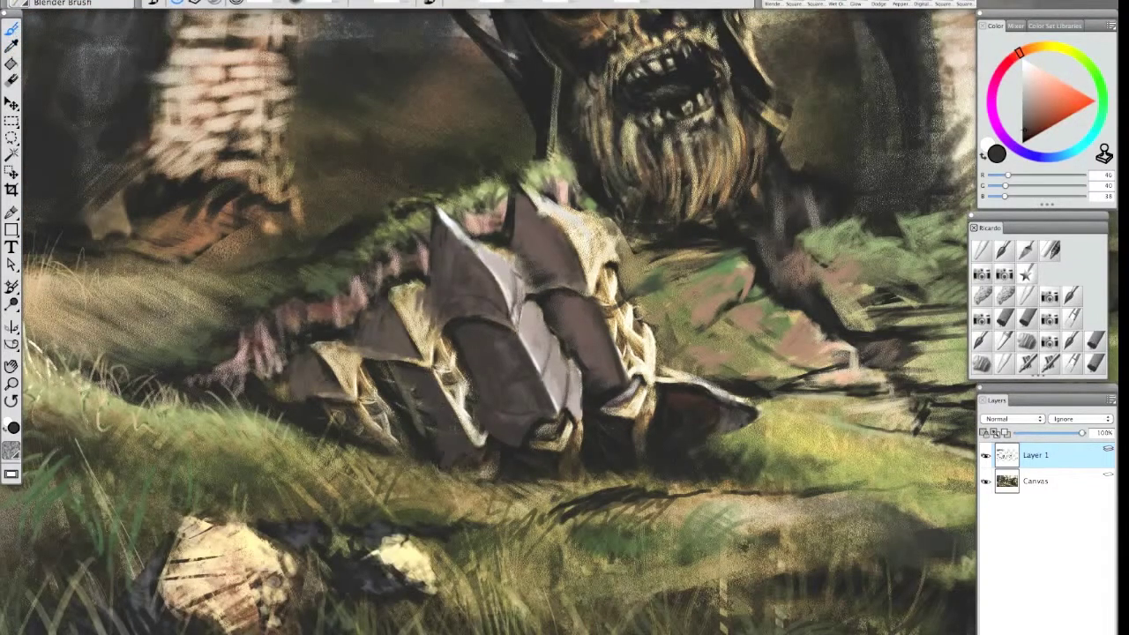
pyautogui.keyDown('alt'); pyautogui.click(613, 381); pyautogui.keyUp('alt')
pyautogui.keyDown('alt'); pyautogui.click(421, 422); pyautogui.keyUp('alt')
pyautogui.moveTo(407, 374); pyautogui.dragTo(447, 448)
pyautogui.moveTo(402, 387); pyautogui.dragTo(381, 367)
# Step: Repaint the gold side faces and edges of the left and right plates as light grey metal
pyautogui.moveTo(378, 308)
pyautogui.mouseDown()
pyautogui.moveTo(361, 330)
pyautogui.moveTo(431, 343)
pyautogui.mouseUp()
pyautogui.keyDown('alt'); pyautogui.click(854, 356); pyautogui.keyUp('alt')
pyautogui.moveTo(400, 286); pyautogui.dragTo(427, 334)
pyautogui.moveTo(547, 207)
pyautogui.mouseDown()
pyautogui.moveTo(587, 275)
pyautogui.moveTo(600, 276)
pyautogui.mouseUp()
pyautogui.moveTo(604, 229)
pyautogui.mouseDown()
pyautogui.moveTo(595, 291)
pyautogui.moveTo(628, 371)
pyautogui.mouseUp()
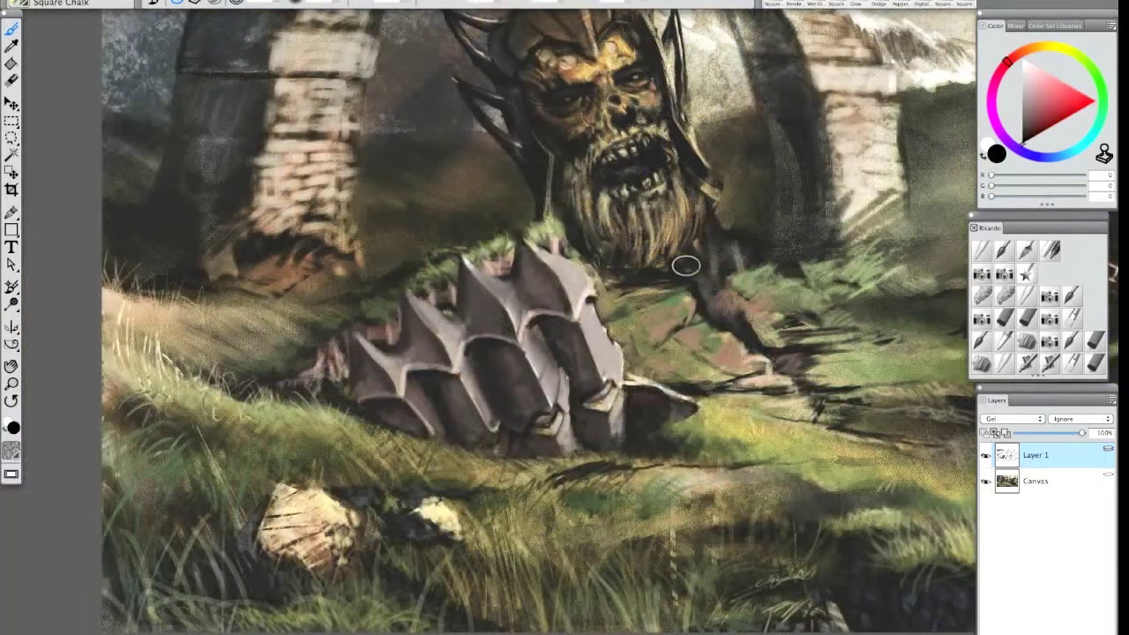
# Step: Paint blue-grey reflected light along the lower rims of the dark armour plates
pyautogui.keyDown('alt'); pyautogui.click(476, 353); pyautogui.keyUp('alt')
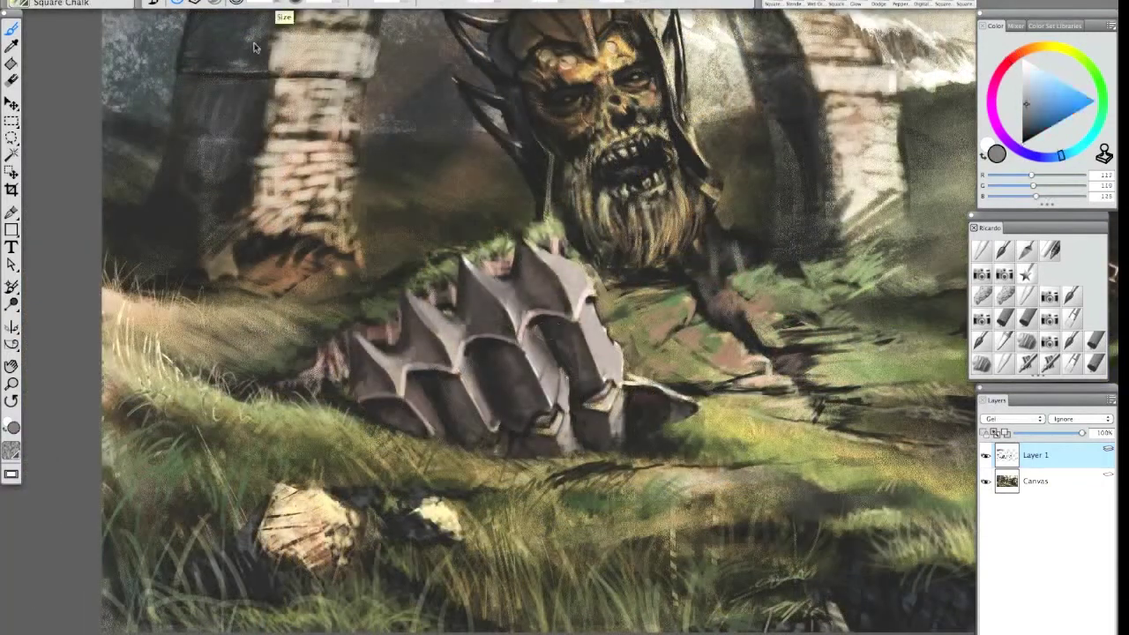
pyautogui.click(982, 289)
pyautogui.moveTo(428, 398)
pyautogui.mouseDown()
pyautogui.moveTo(416, 380)
pyautogui.moveTo(432, 407)
pyautogui.mouseUp()
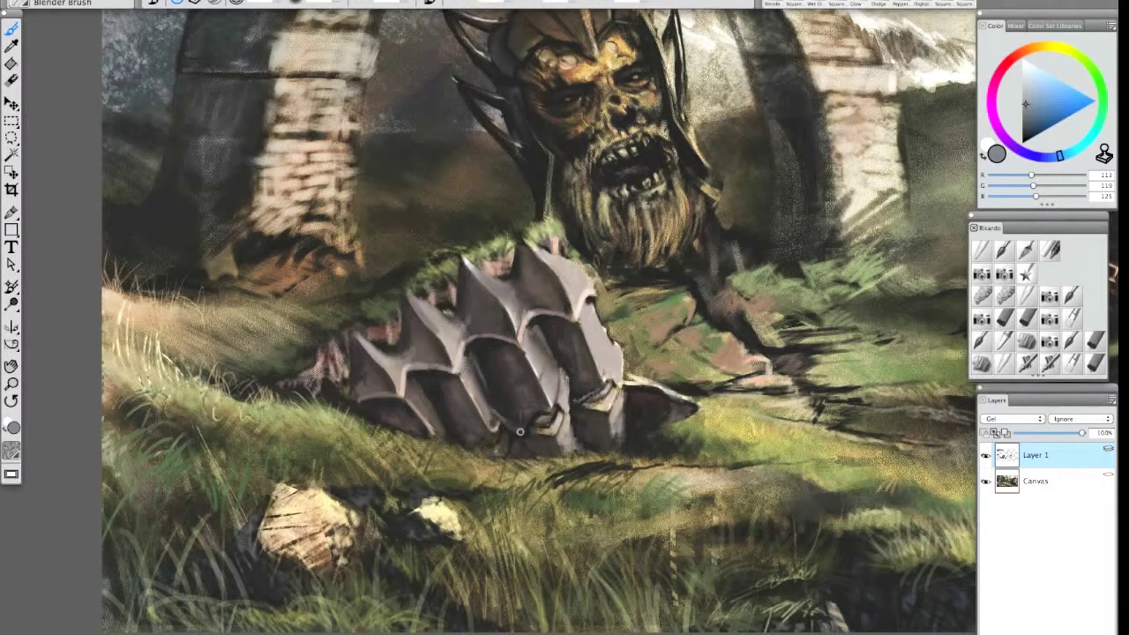
pyautogui.moveTo(605, 393); pyautogui.dragTo(531, 410)
# Step: Shape the lower tip of the plate left of the centre with sampled dark and pale tones
pyautogui.keyDown('alt'); pyautogui.click(481, 447); pyautogui.keyUp('alt')
pyautogui.keyDown('alt'); pyautogui.click(488, 436); pyautogui.keyUp('alt')
pyautogui.moveTo(506, 430)
pyautogui.mouseDown()
pyautogui.moveTo(481, 452)
pyautogui.moveTo(498, 442)
pyautogui.mouseUp()
pyautogui.keyDown('alt'); pyautogui.click(499, 443); pyautogui.keyUp('alt')
pyautogui.keyDown('alt'); pyautogui.click(505, 453); pyautogui.keyUp('alt')
pyautogui.keyDown('alt'); pyautogui.click(505, 432); pyautogui.keyUp('alt')
pyautogui.keyDown('alt'); pyautogui.click(501, 432); pyautogui.keyUp('alt')
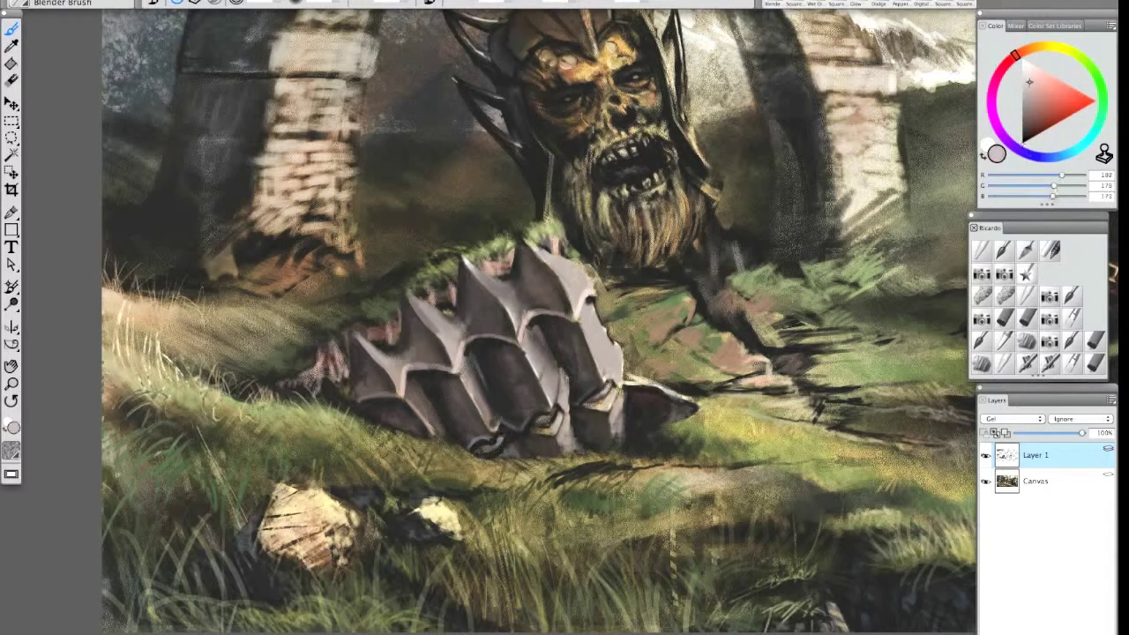
# Step: Paint dark notches and shadows around the lower tips of the three largest plates with sampled near-black tones
pyautogui.press('super+minus')
pyautogui.press('super+minus')
pyautogui.press('super+plus')
pyautogui.press('super+plus')
pyautogui.keyDown('alt'); pyautogui.click(537, 426); pyautogui.keyUp('alt')
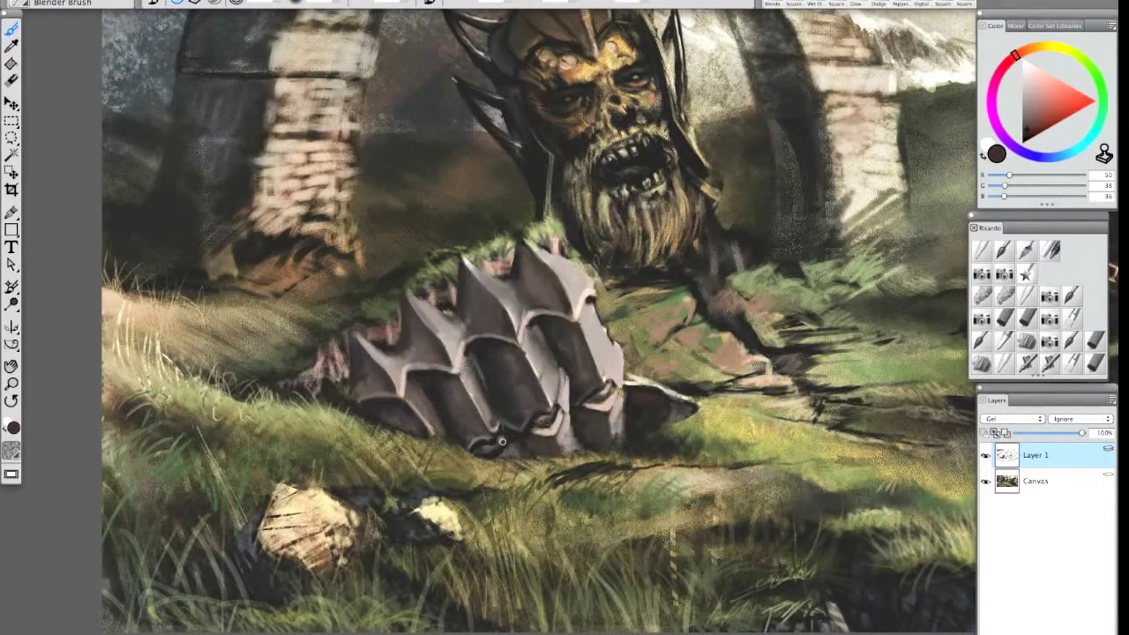
pyautogui.keyDown('alt'); pyautogui.click(496, 452); pyautogui.keyUp('alt')
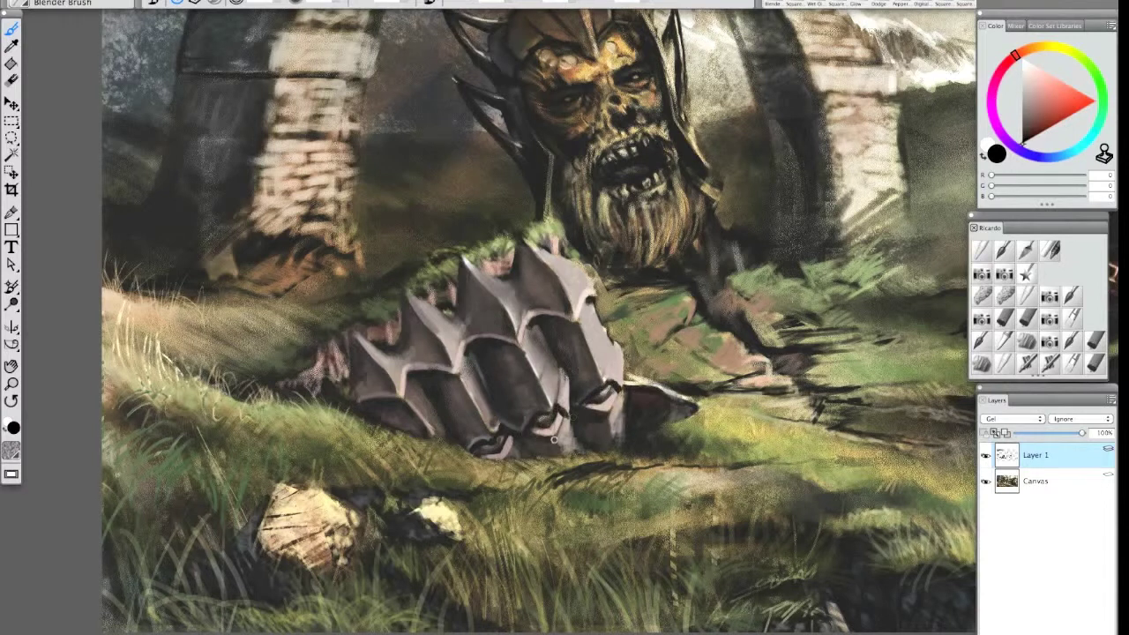
pyautogui.keyDown('alt'); pyautogui.click(602, 441); pyautogui.keyUp('alt')
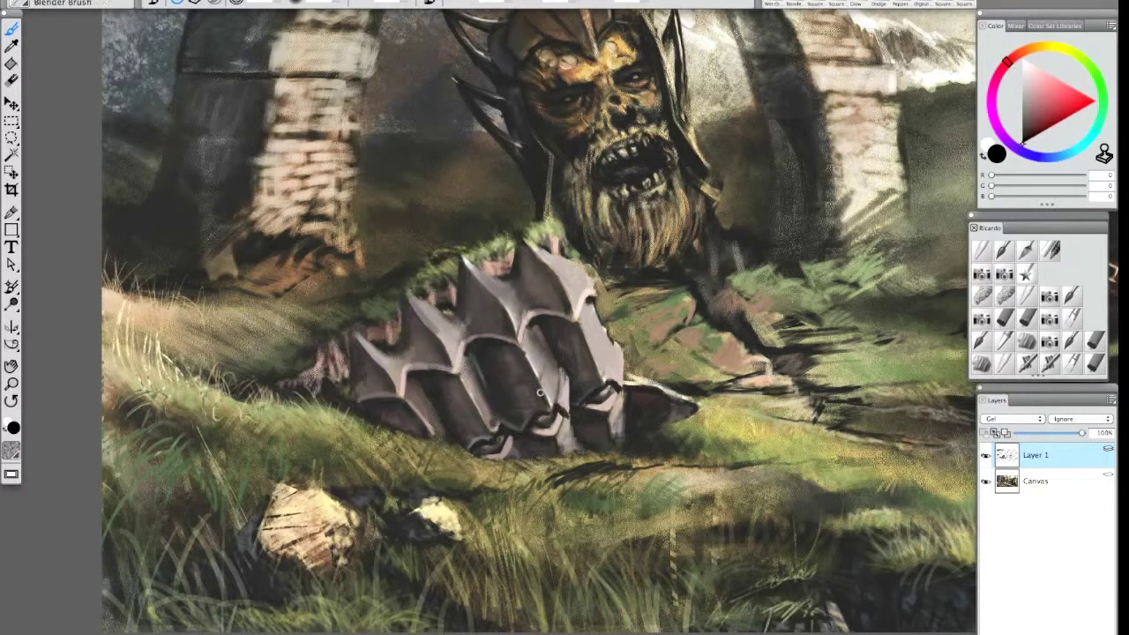
# Step: Paint near-white highlights along the spikes, rims and lower tips of the armour plates
pyautogui.click(1052, 158)
pyautogui.click(1025, 74)
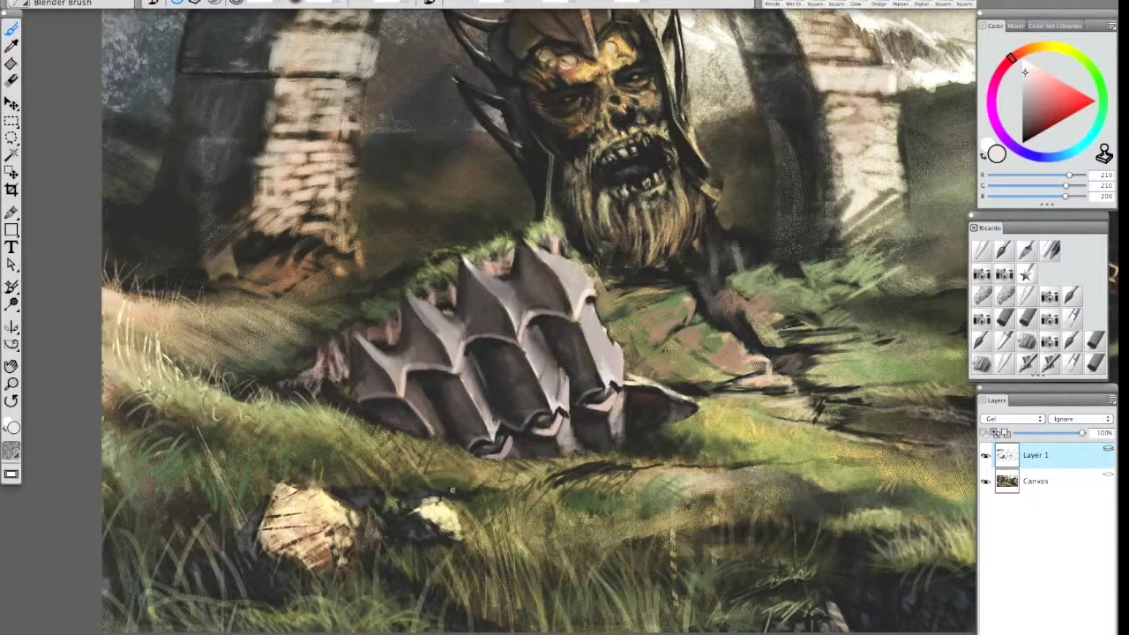
pyautogui.click(1023, 68)
pyautogui.click(1023, 64)
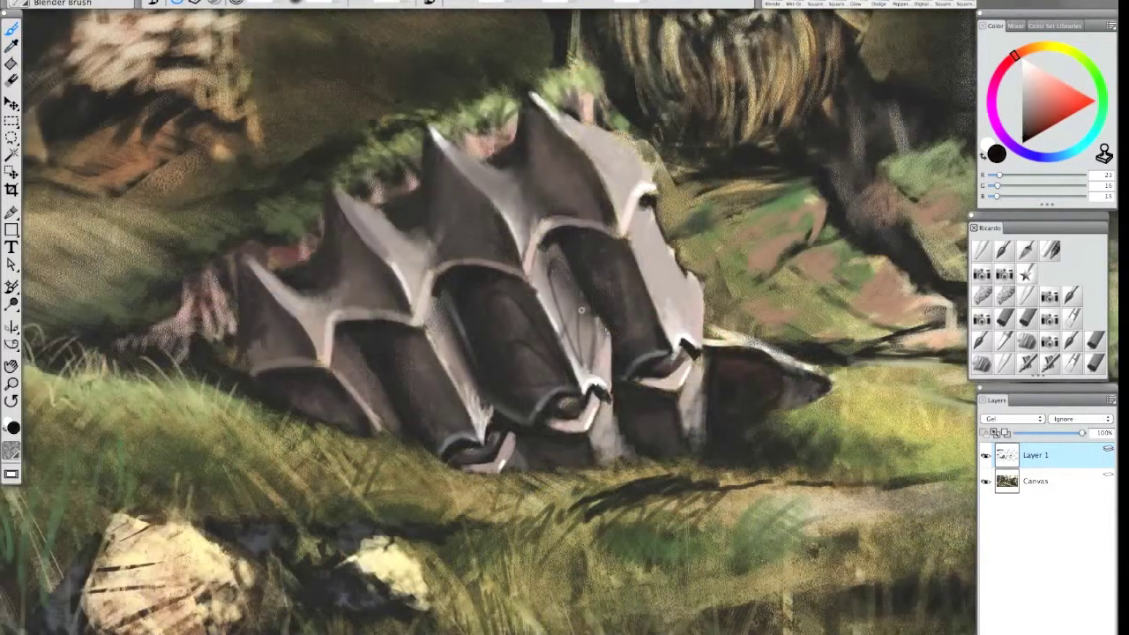
# Step: Paint curved engraved relief lines on the dark and light faces of the rightmost lower plate
pyautogui.keyDown('alt'); pyautogui.click(607, 251); pyautogui.keyUp('alt')
pyautogui.moveTo(619, 262); pyautogui.dragTo(650, 325)
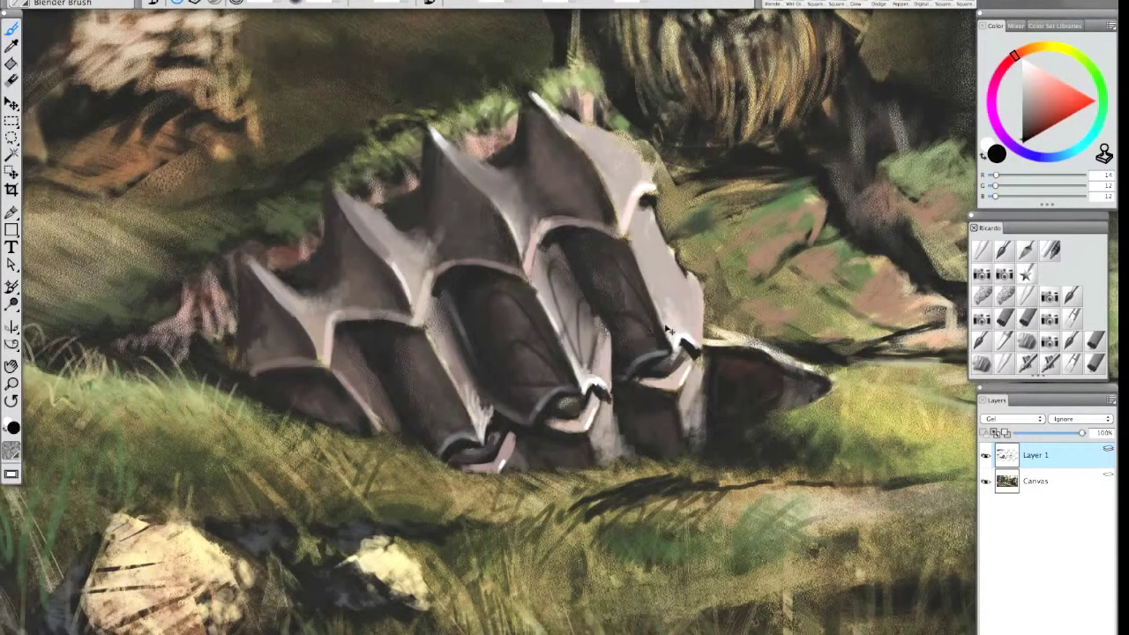
pyautogui.moveTo(677, 340)
pyautogui.mouseDown()
pyautogui.moveTo(692, 297)
pyautogui.moveTo(670, 345)
pyautogui.moveTo(667, 282)
pyautogui.mouseUp()
pyautogui.keyDown('alt'); pyautogui.click(688, 304); pyautogui.keyUp('alt')
pyautogui.moveTo(670, 346); pyautogui.dragTo(666, 270)
pyautogui.moveTo(667, 331)
pyautogui.mouseDown()
pyautogui.moveTo(660, 249)
pyautogui.moveTo(668, 300)
pyautogui.mouseUp()
pyautogui.moveTo(602, 252); pyautogui.dragTo(646, 309)
pyautogui.moveTo(649, 220); pyautogui.dragTo(663, 300)
pyautogui.moveTo(609, 254); pyautogui.dragTo(647, 309)
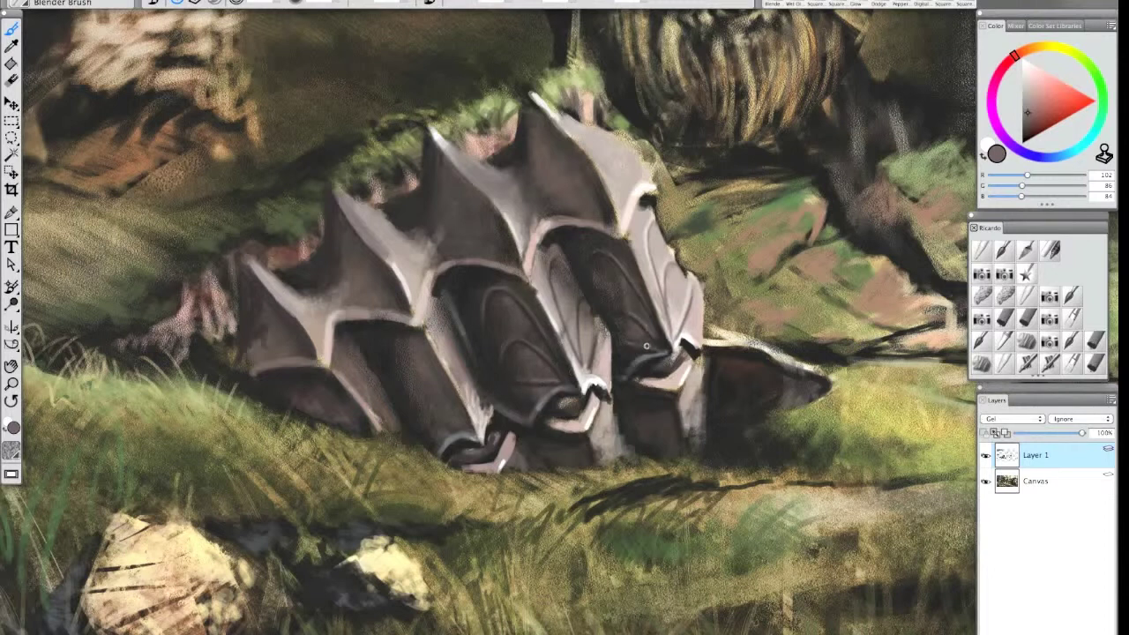
# Step: Paint curved leaf-shaped ridges on the dark face of the central lower plate
pyautogui.press('super+minus')
pyautogui.press('super+plus')
pyautogui.press('super+plus')
pyautogui.moveTo(553, 360); pyautogui.dragTo(579, 398)
pyautogui.moveTo(537, 291); pyautogui.dragTo(586, 406)
pyautogui.keyDown('alt'); pyautogui.click(551, 335); pyautogui.keyUp('alt')
pyautogui.moveTo(541, 305); pyautogui.dragTo(574, 389)
# Step: Draw curved relief lines down the light side face of the central plate, redoing the first stroke
pyautogui.keyDown('alt'); pyautogui.click(598, 381); pyautogui.keyUp('alt')
pyautogui.moveTo(580, 298); pyautogui.dragTo(585, 353)
pyautogui.press('super+z')
pyautogui.moveTo(580, 298); pyautogui.dragTo(597, 380)
pyautogui.moveTo(556, 226)
pyautogui.mouseDown()
pyautogui.moveTo(541, 268)
pyautogui.moveTo(571, 357)
pyautogui.mouseUp()
# Step: Highlight the central plate's curved ridges with a pale cool blue-white
pyautogui.click(1027, 69)
pyautogui.click(1054, 157)
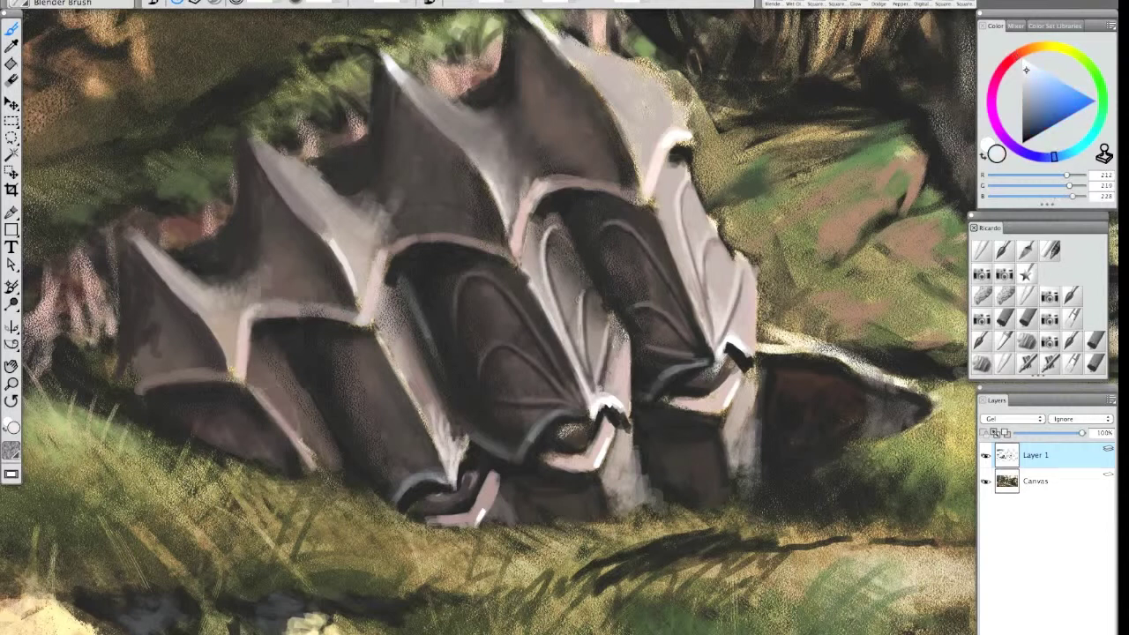
pyautogui.moveTo(572, 360); pyautogui.dragTo(588, 401)
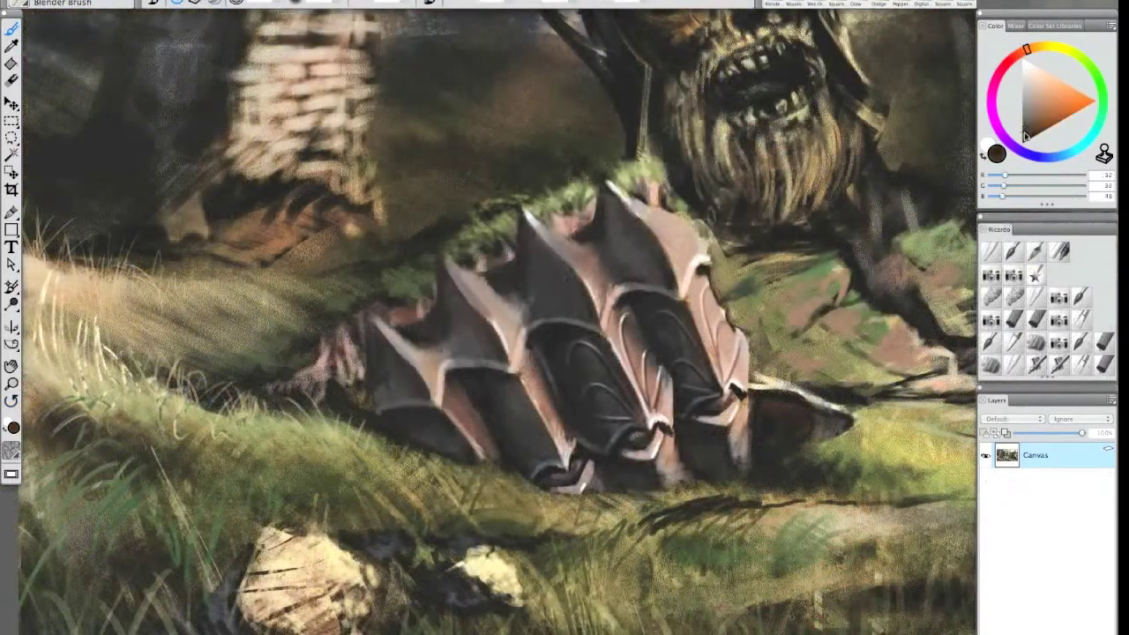
# Step: Paint soft blue-grey reflected light onto the dark upper faces of the spiked plates
pyautogui.keyDown('alt'); pyautogui.click(581, 292); pyautogui.keyUp('alt')
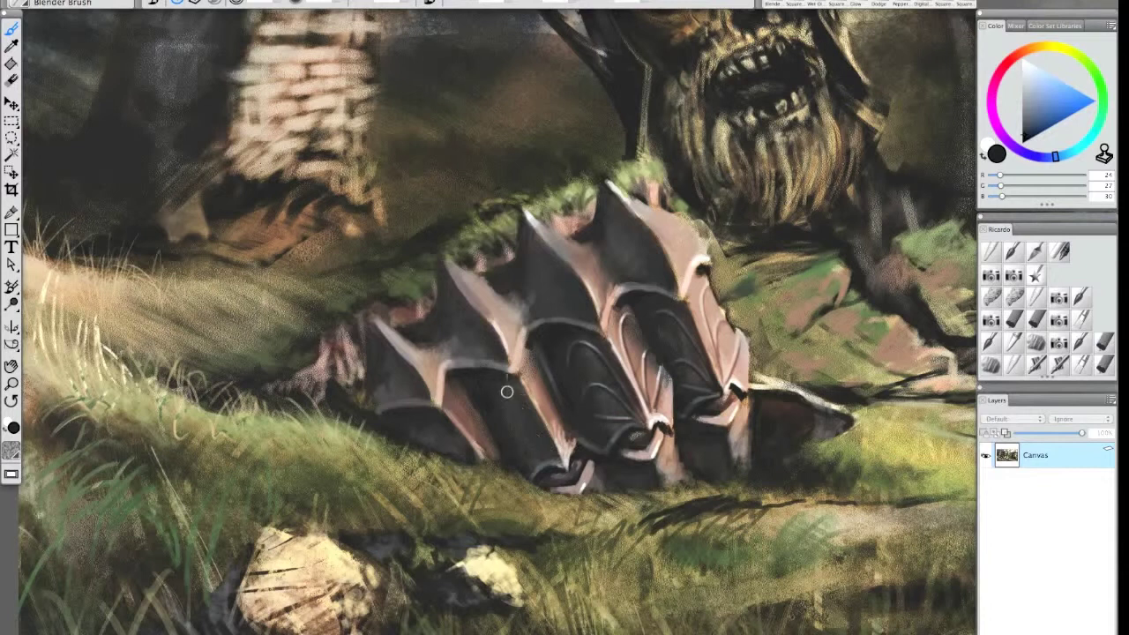
pyautogui.keyDown('alt'); pyautogui.click(633, 261); pyautogui.keyUp('alt')
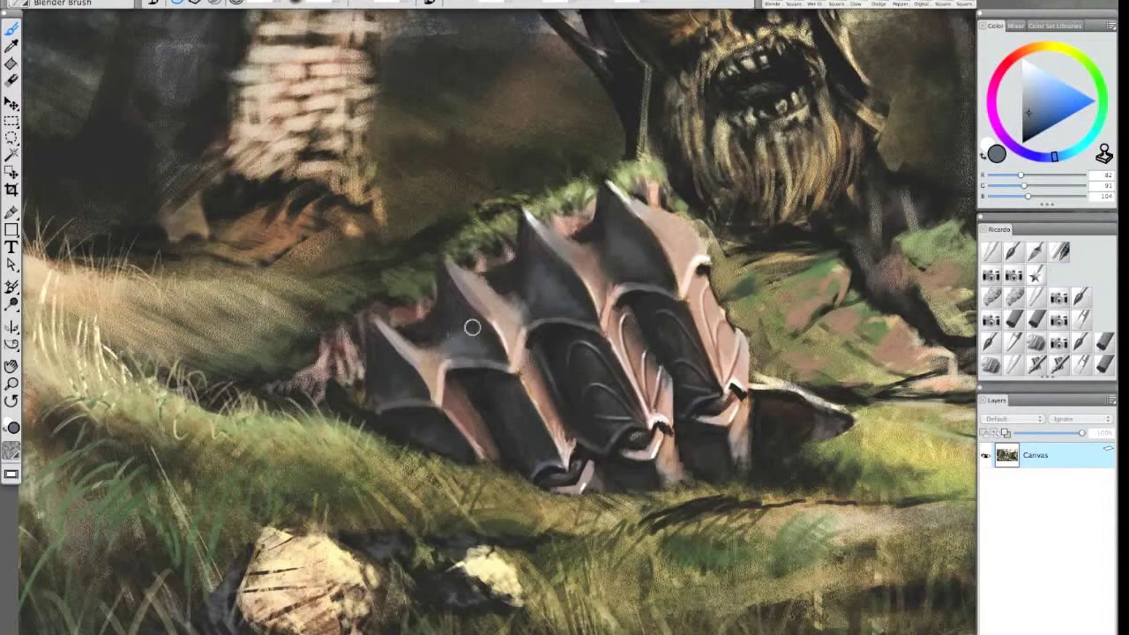
pyautogui.moveTo(396, 386); pyautogui.dragTo(408, 385)
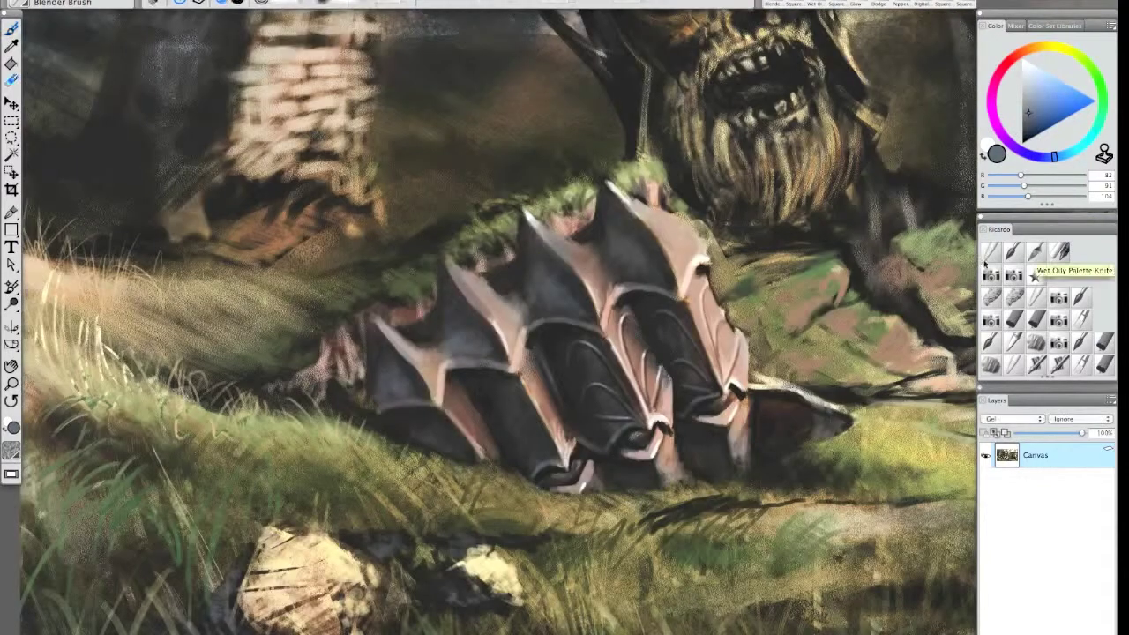
# Step: Blend the dark upper plates with the Wet Oily Palette Knife and deepen their edges with black Blender Brush strokes
pyautogui.click(1035, 275)
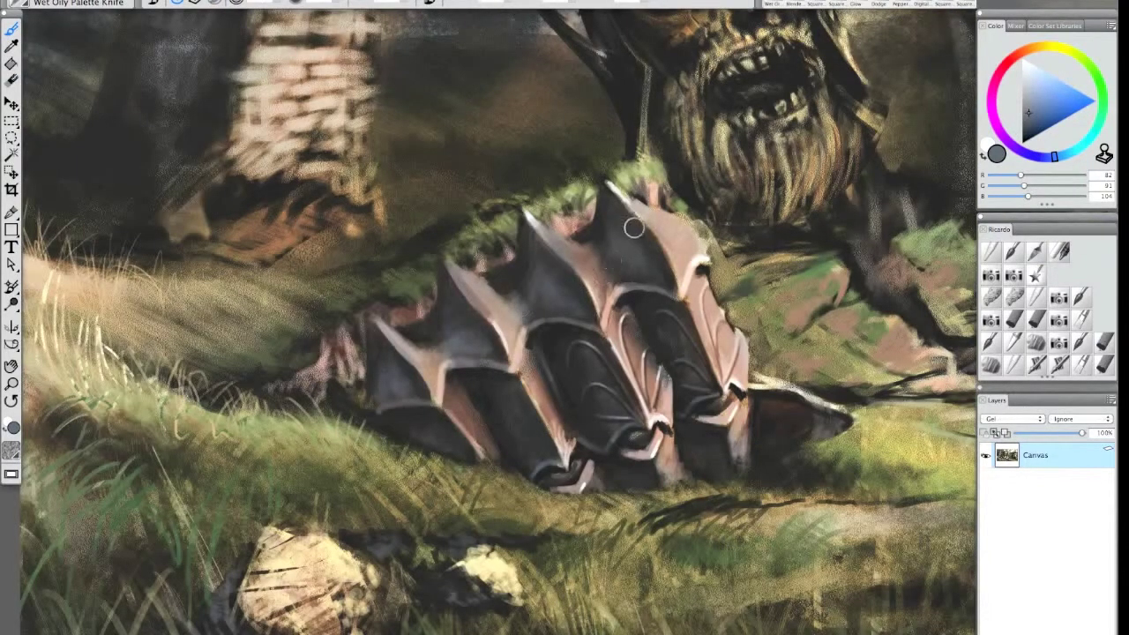
pyautogui.click(1014, 276)
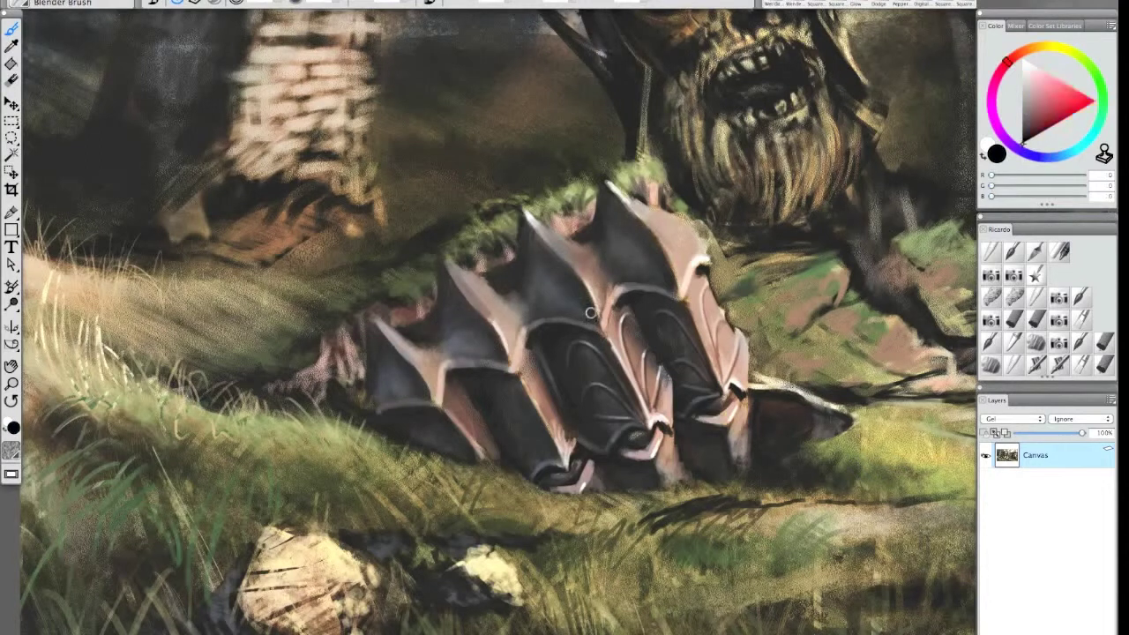
pyautogui.click(1035, 274)
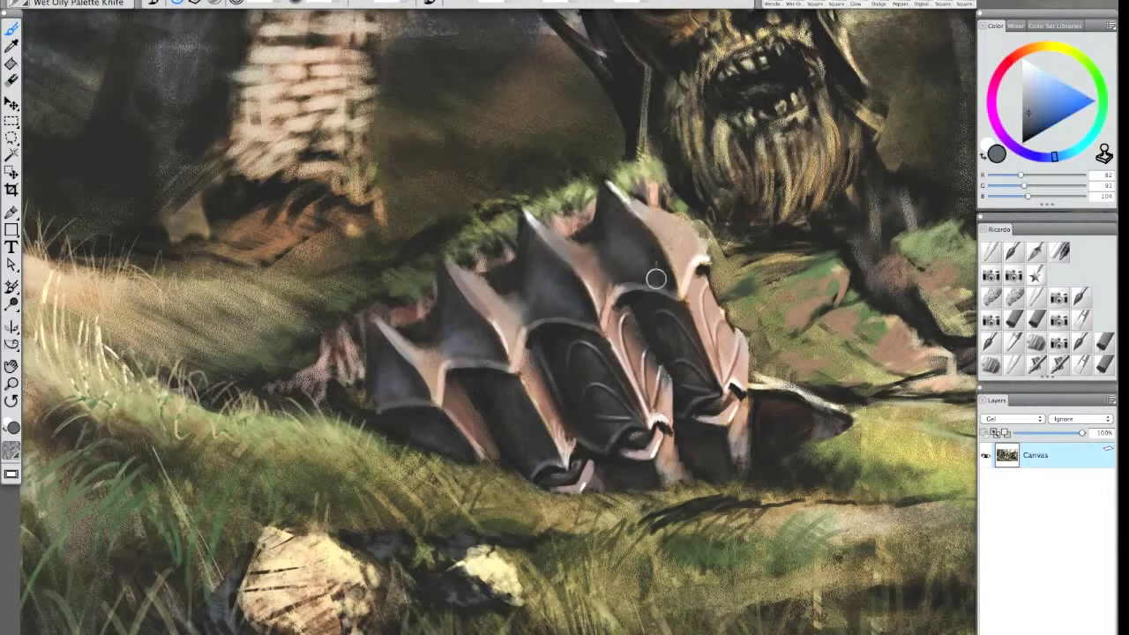
pyautogui.click(1014, 275)
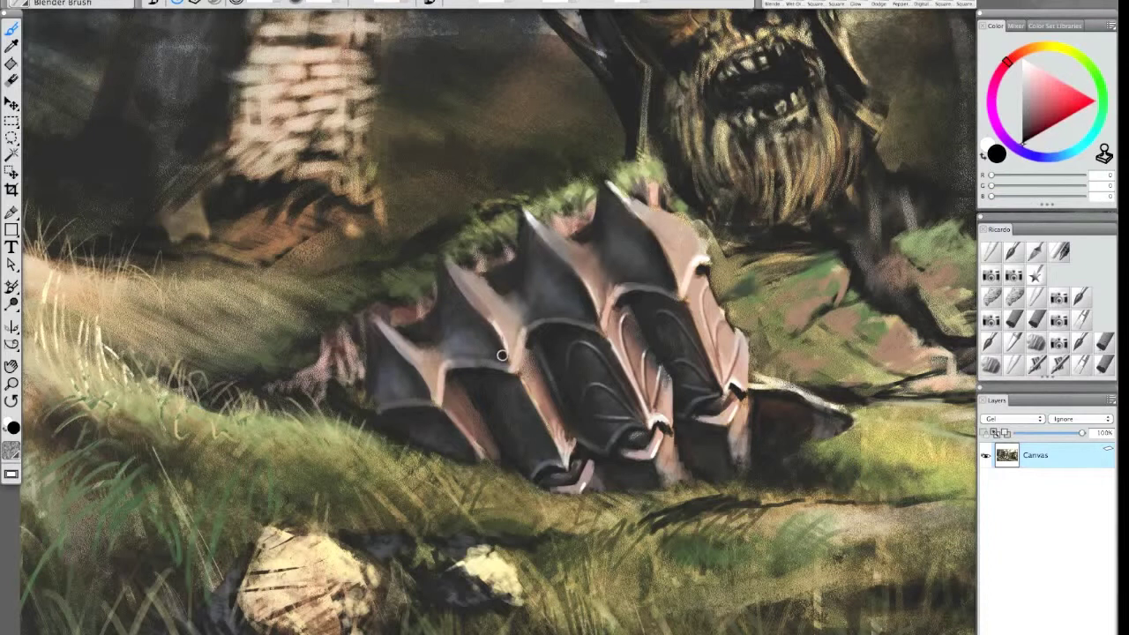
# Step: Refine the central lower plate's ornament and edges with sampled greys, alternating the Blender Brush and Wet Oily Palette Knife
pyautogui.press('/')
pyautogui.press('/')
pyautogui.keyDown('alt'); pyautogui.click(643, 437); pyautogui.keyUp('alt')
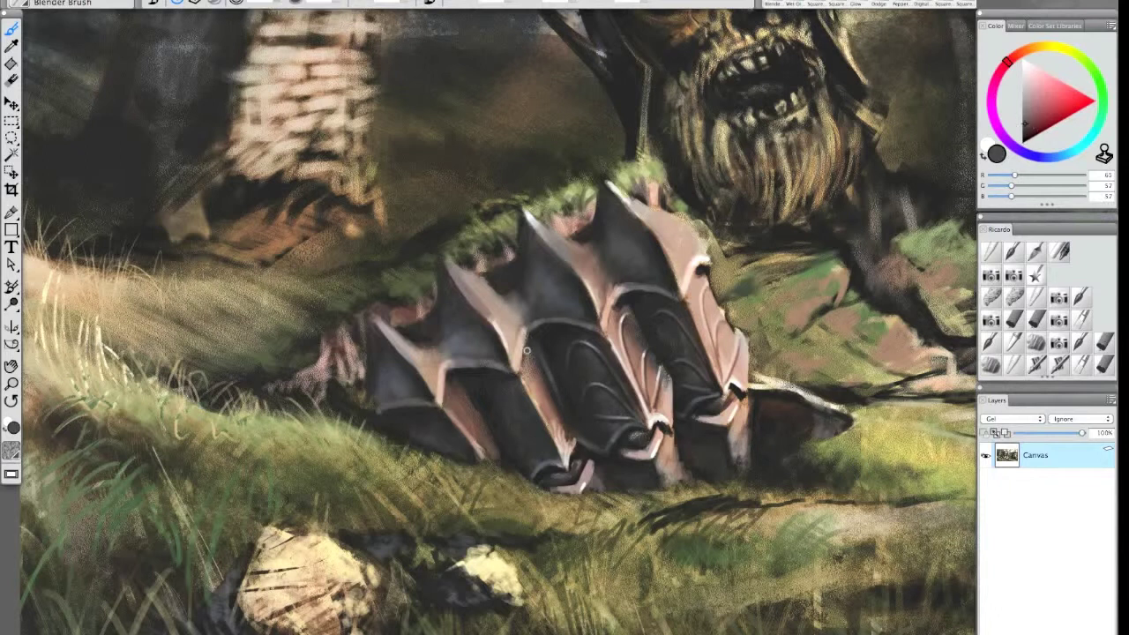
pyautogui.press('/')
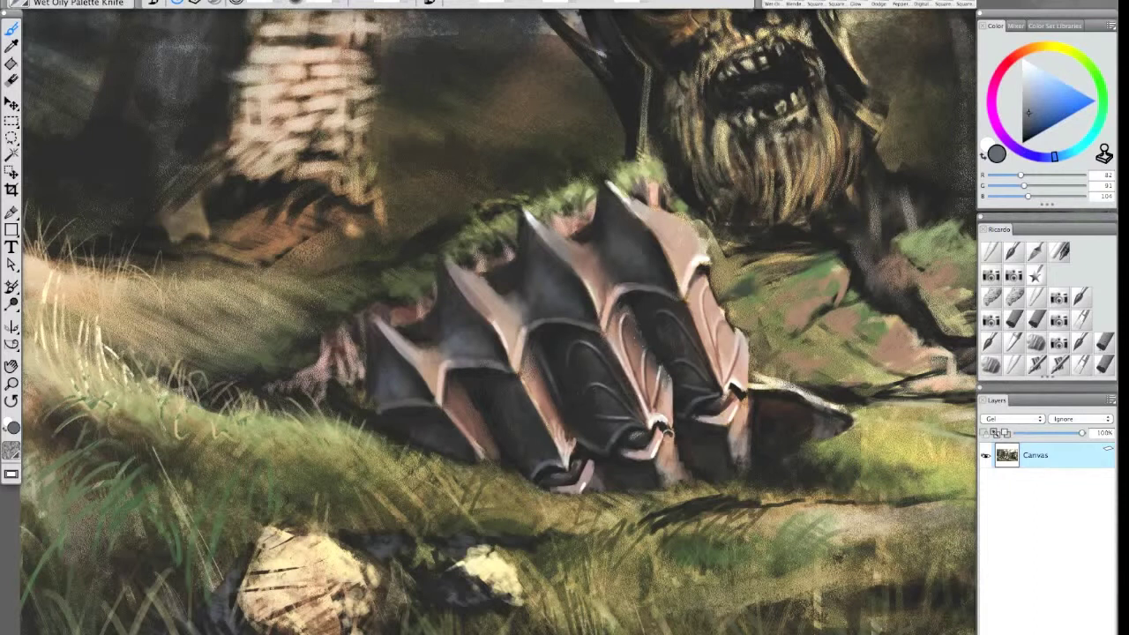
pyautogui.press('/')
pyautogui.keyDown('alt'); pyautogui.click(659, 289); pyautogui.keyUp('alt')
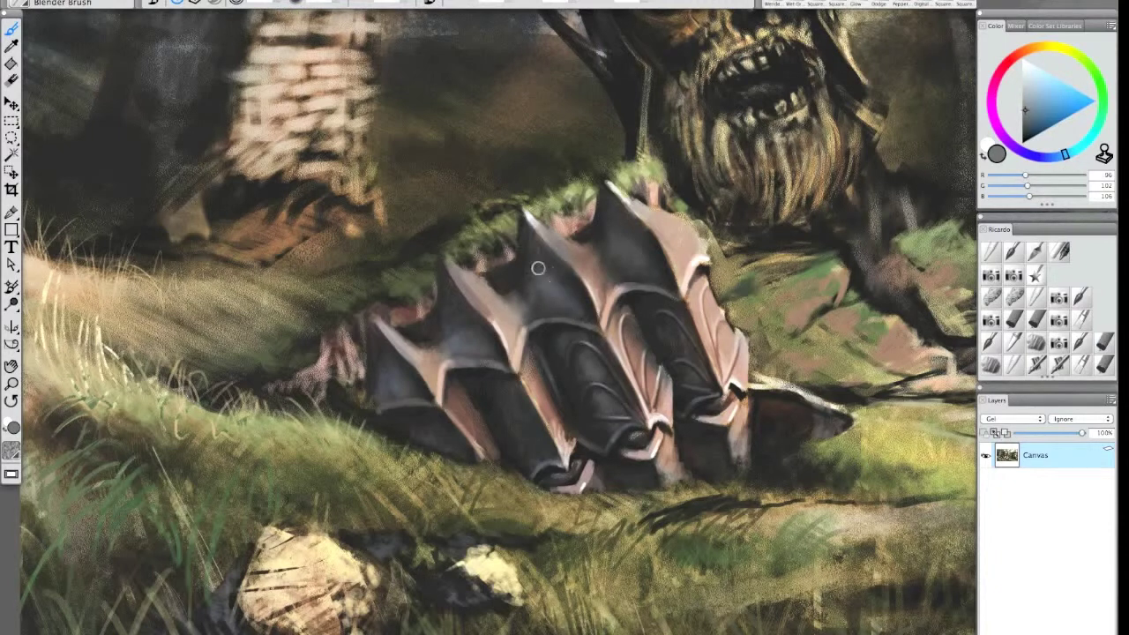
# Step: Paint blue-grey reflected light along the central lower plate's curved ornament with the Blender Brush
pyautogui.click(1032, 104)
pyautogui.moveTo(566, 334)
pyautogui.mouseDown()
pyautogui.moveTo(562, 348)
pyautogui.moveTo(615, 413)
pyautogui.mouseUp()
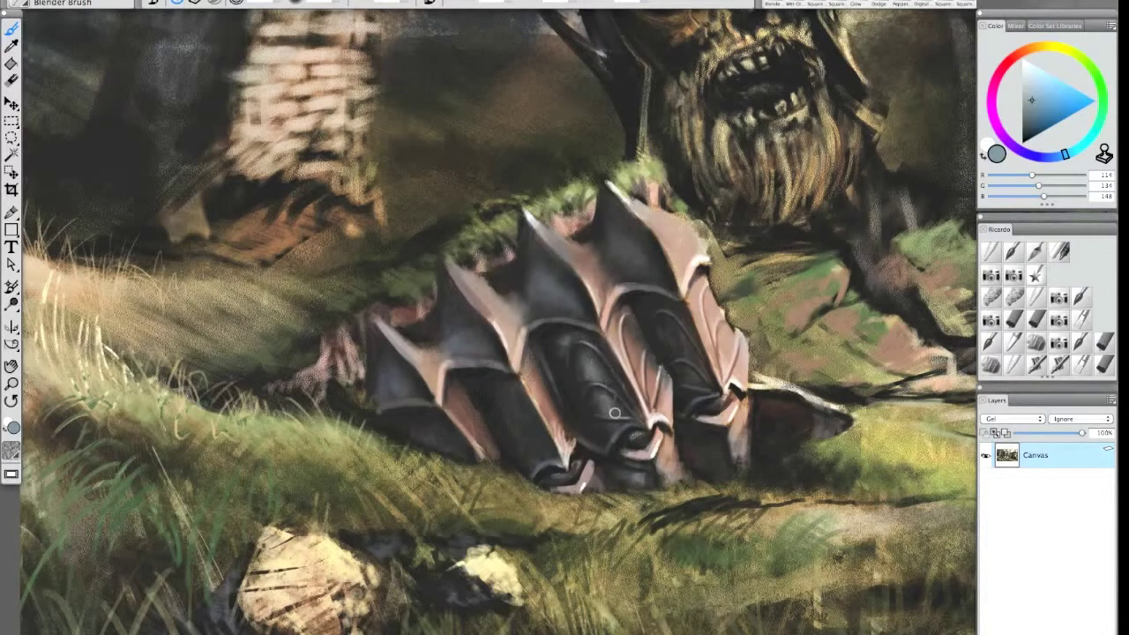
pyautogui.keyDown('alt'); pyautogui.click(593, 327); pyautogui.keyUp('alt')
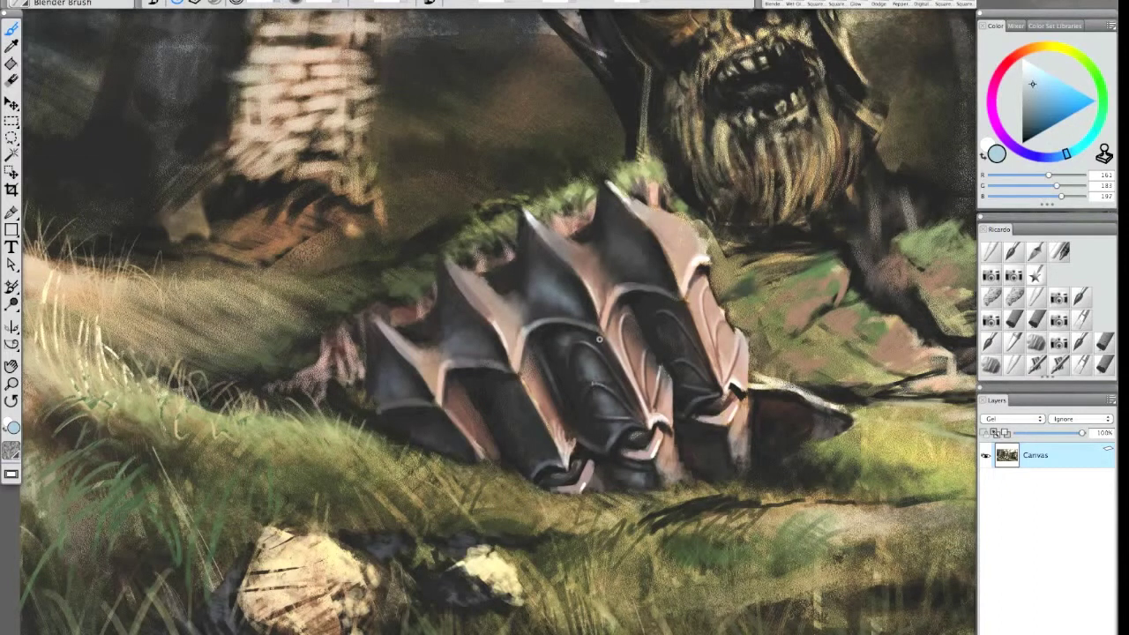
pyautogui.press('super+plus')
pyautogui.press('super+plus')
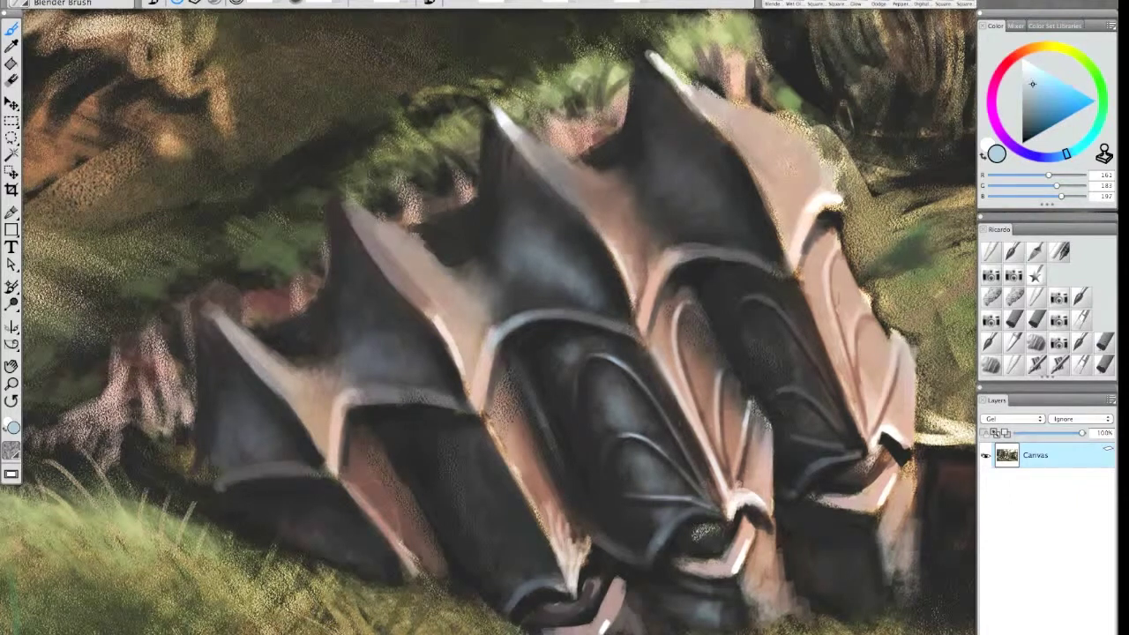
pyautogui.press('super+minus')
# Step: Refine the armour's pale trim and dark edges with off-white, black and dark brown touches
pyautogui.click(1025, 53)
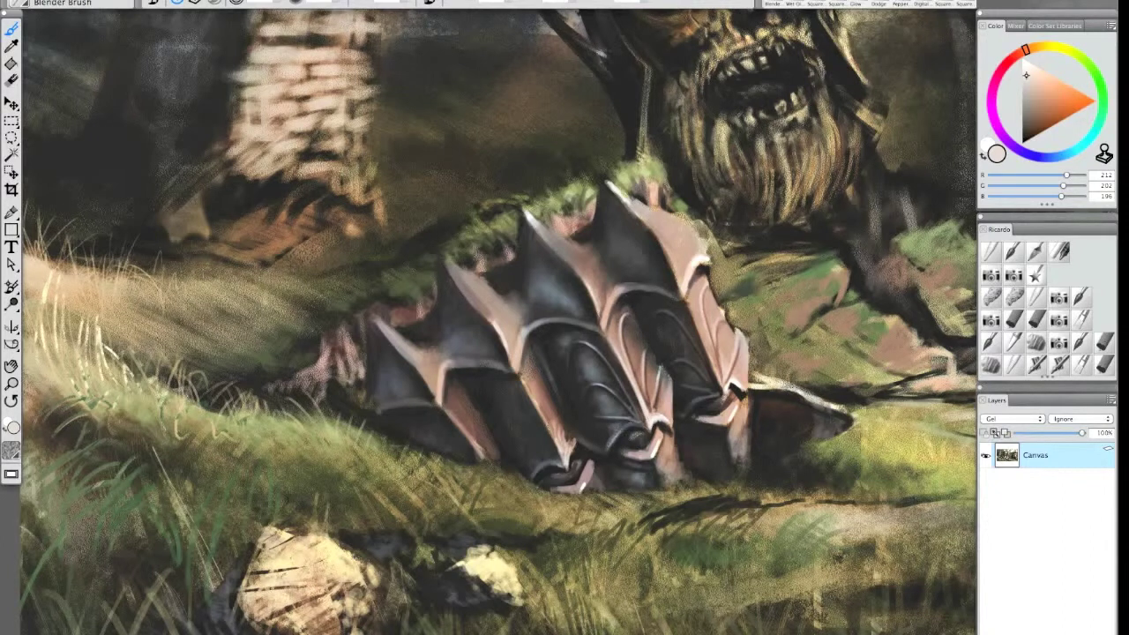
pyautogui.keyDown('alt'); pyautogui.click(611, 364); pyautogui.keyUp('alt')
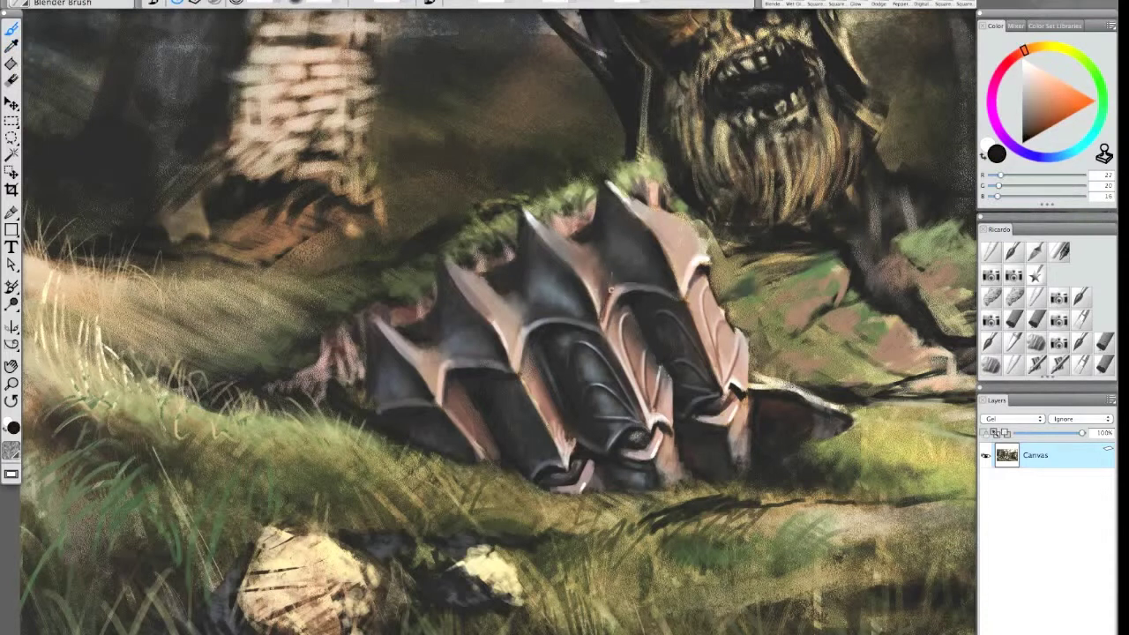
pyautogui.keyDown('alt'); pyautogui.click(636, 282); pyautogui.keyUp('alt')
pyautogui.keyDown('alt'); pyautogui.click(608, 313); pyautogui.keyUp('alt')
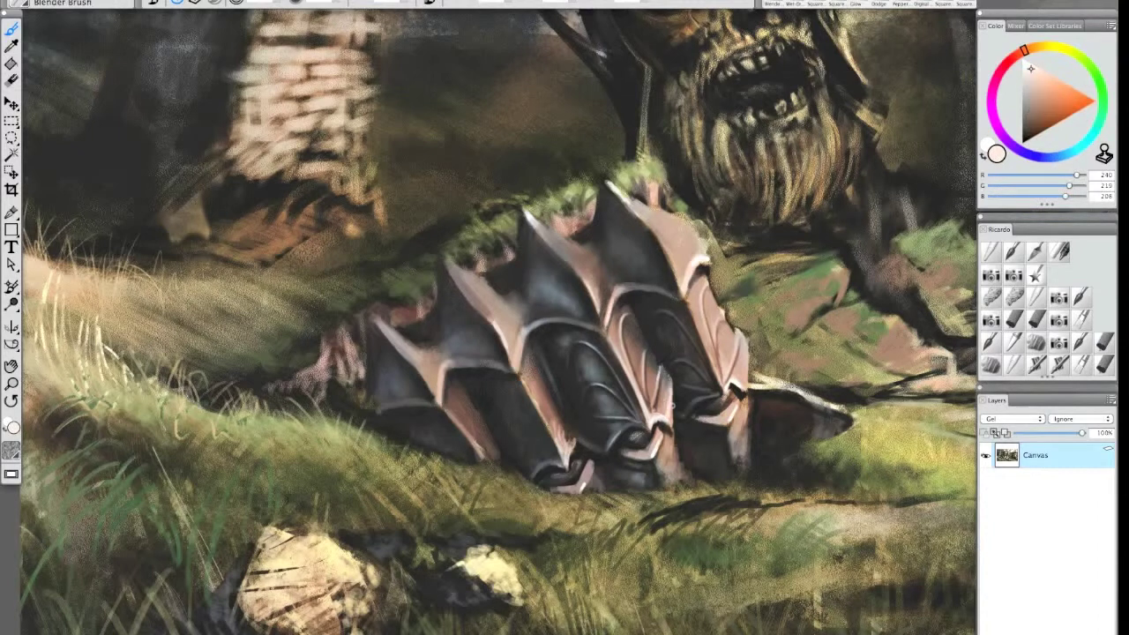
pyautogui.click(1028, 130)
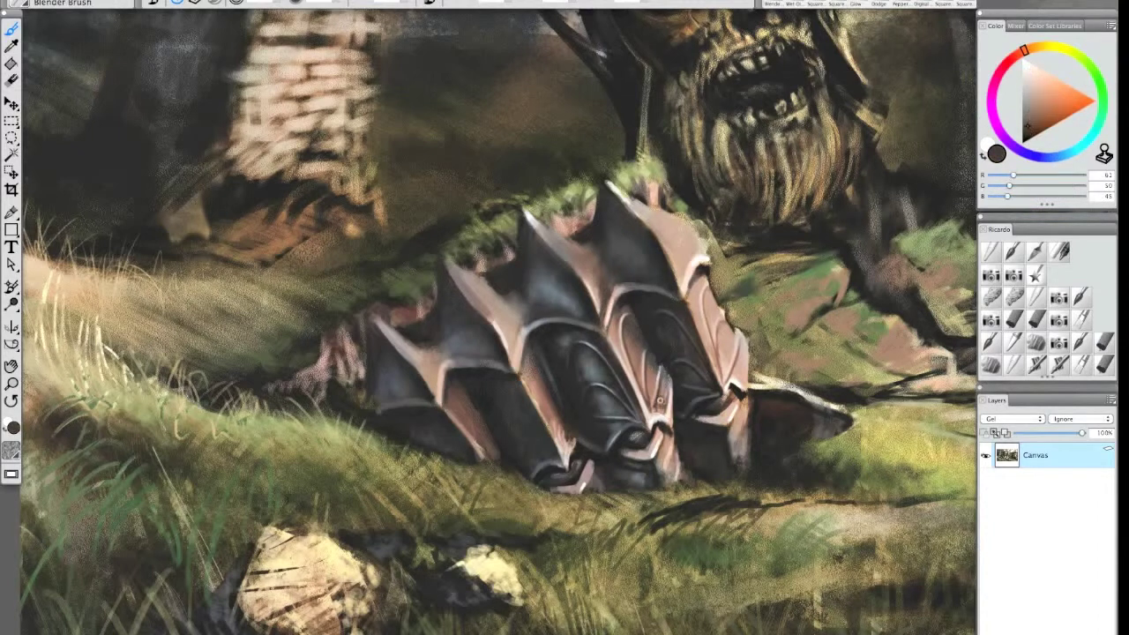
# Step: Blend the pink trim beside the central plate with the Wet Oily Palette Knife and add near-white Blender Brush highlights
pyautogui.click(795, 5)
pyautogui.keyDown('alt'); pyautogui.click(645, 384); pyautogui.keyUp('alt')
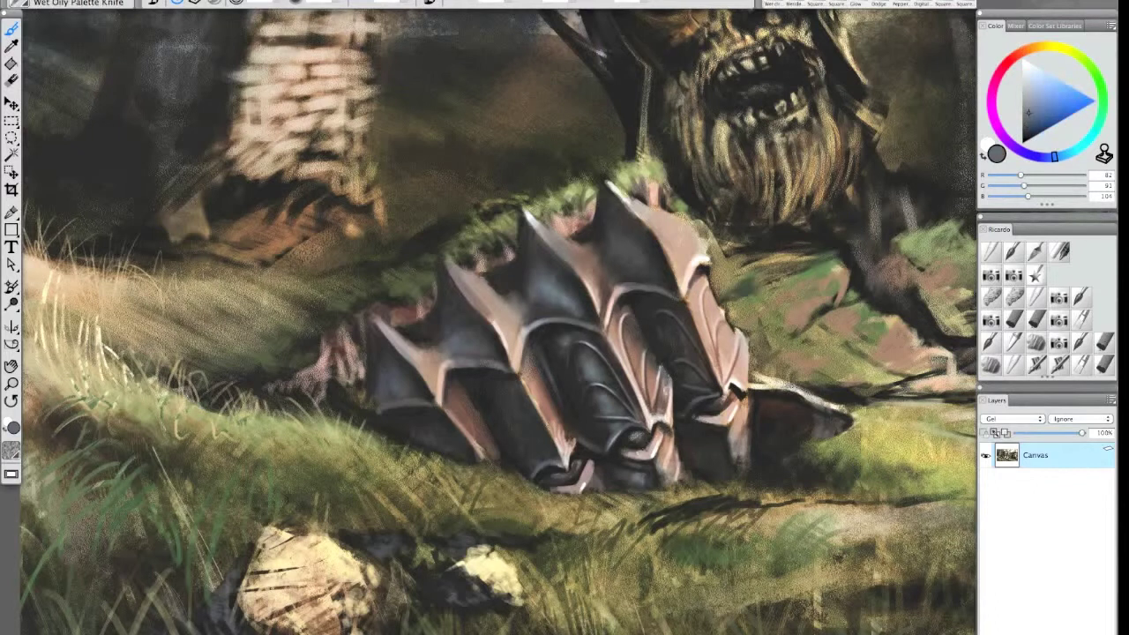
pyautogui.hotkey('ctrl', 'b')
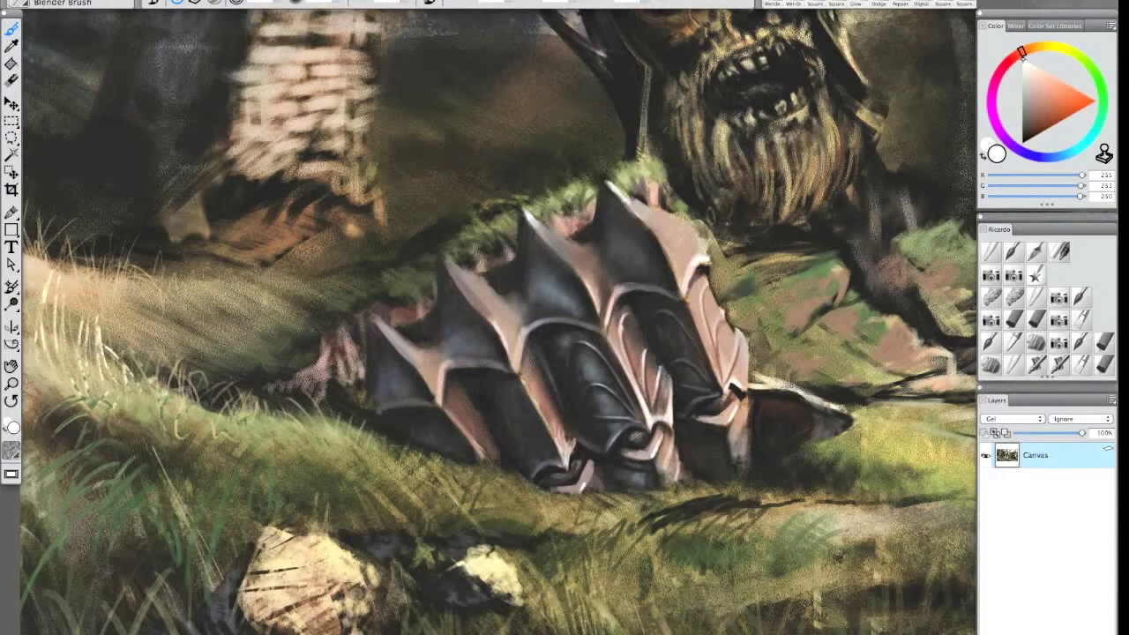
pyautogui.moveTo(1022, 53); pyautogui.dragTo(1017, 56)
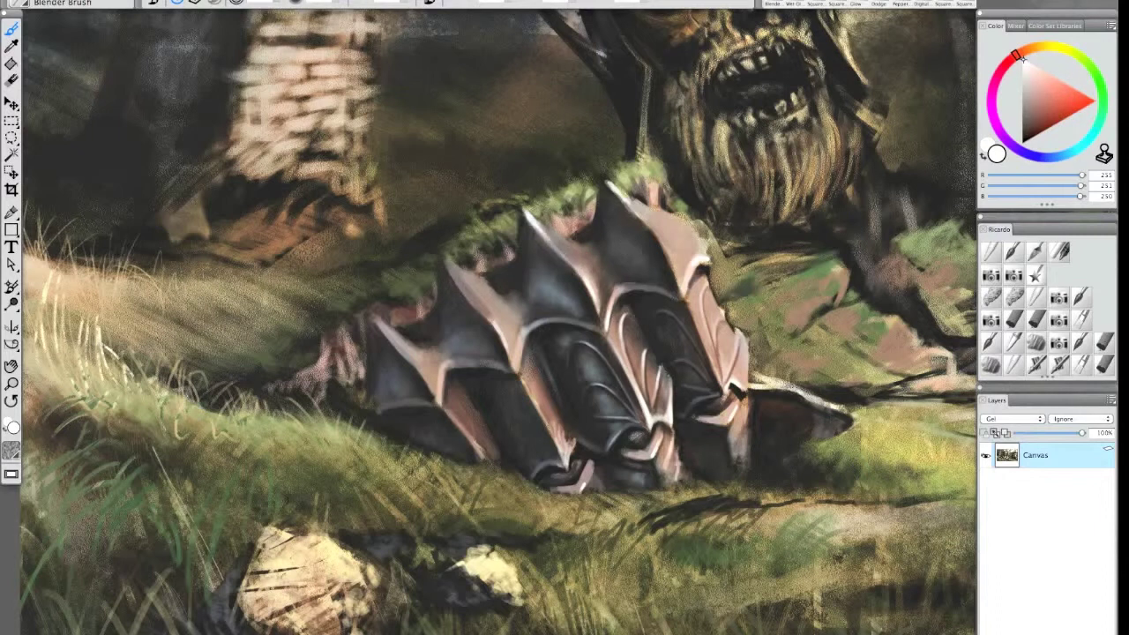
pyautogui.press('super+minus')
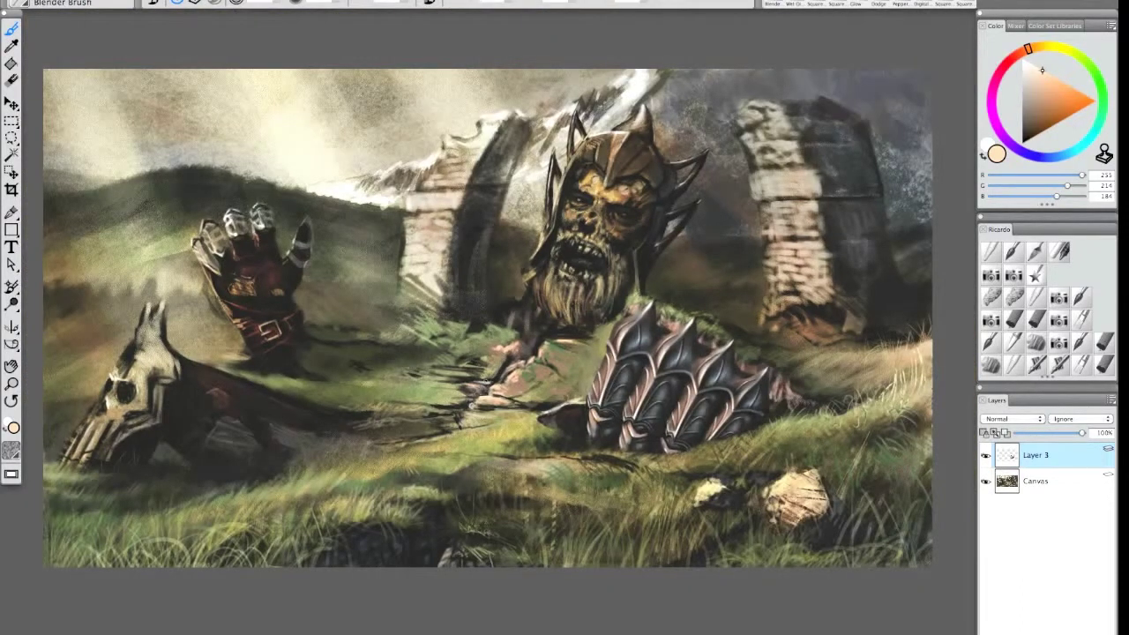
# Step: Paint pale peach strokes along the cracked ground below the creature's neck on Layer 3, adding brown and muted green touches
pyautogui.moveTo(471, 407); pyautogui.dragTo(422, 427)
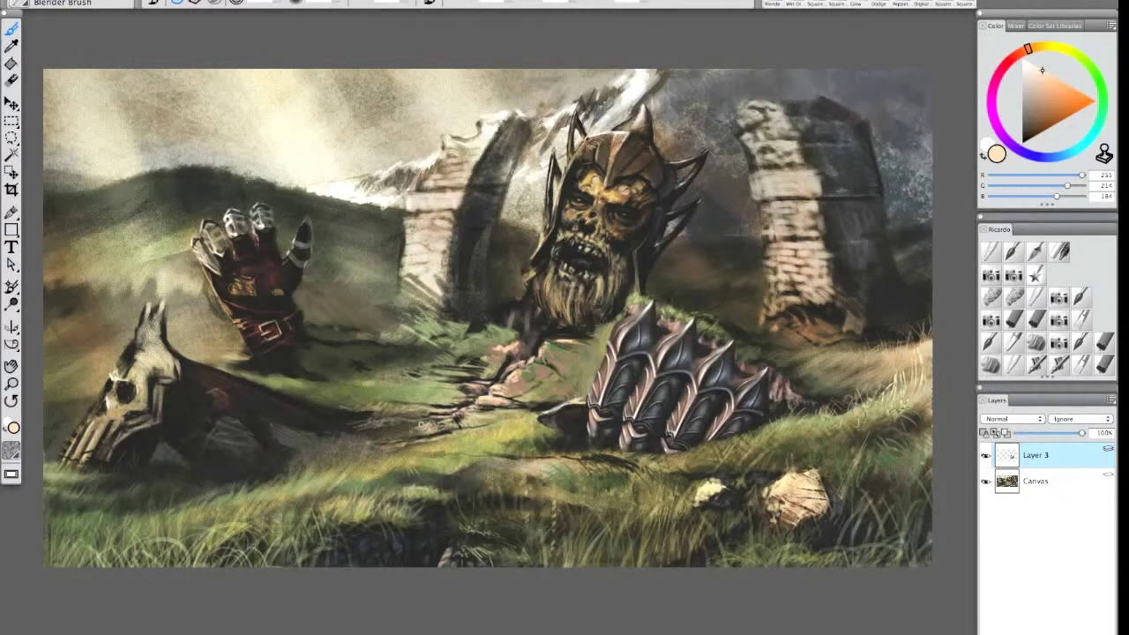
pyautogui.click(1037, 109)
pyautogui.click(1019, 61)
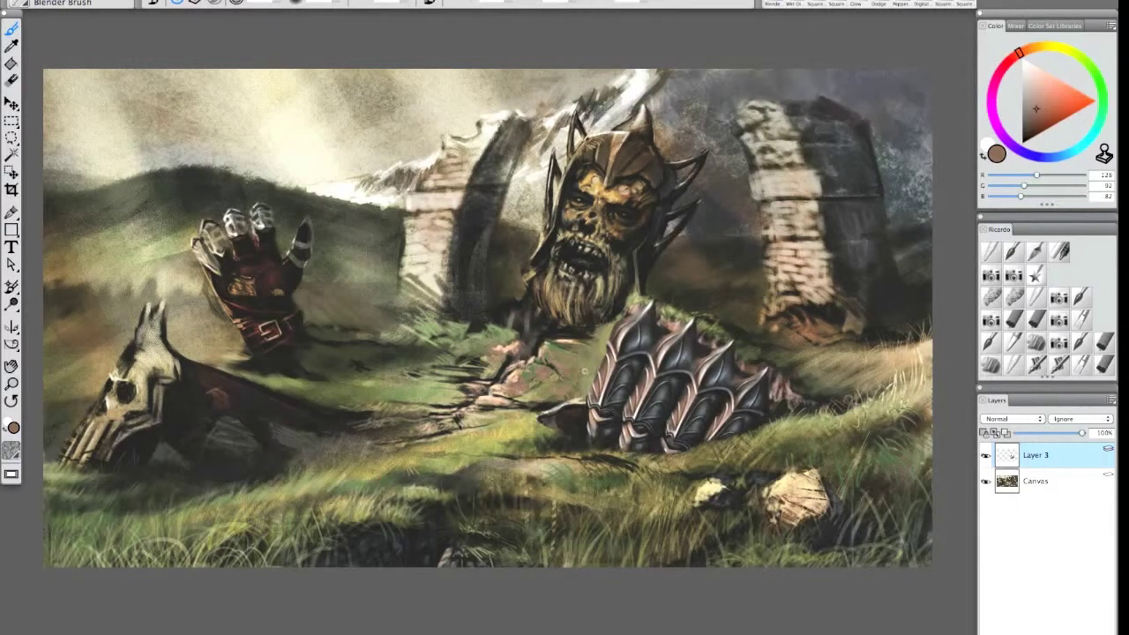
pyautogui.keyDown('alt'); pyautogui.click(716, 306); pyautogui.keyUp('alt')
pyautogui.click(1032, 117)
# Step: Paint yellow light across the grass between the neck and the spiked armour on the Canvas layer with Square Chalk
pyautogui.click(1067, 484)
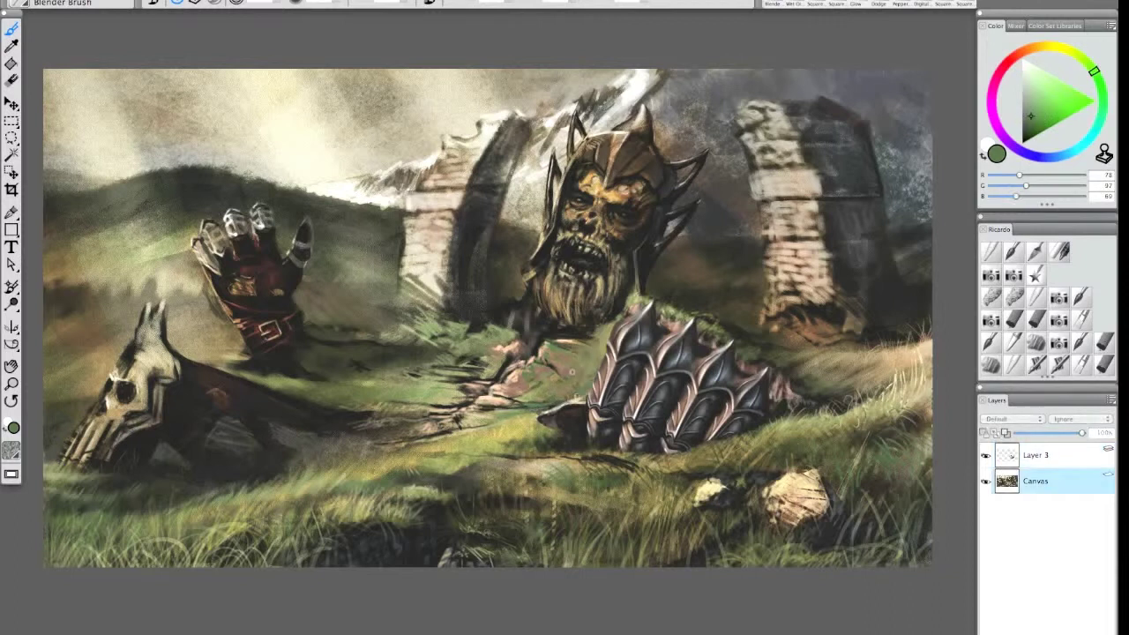
pyautogui.keyDown('alt'); pyautogui.click(579, 379); pyautogui.keyUp('alt')
pyautogui.keyDown('alt'); pyautogui.click(292, 95); pyautogui.keyUp('alt')
pyautogui.click(1081, 297)
pyautogui.moveTo(587, 391); pyautogui.dragTo(508, 406)
pyautogui.press('super+z')
pyautogui.click(1053, 84)
pyautogui.moveTo(610, 376)
pyautogui.mouseDown()
pyautogui.moveTo(477, 444)
pyautogui.moveTo(508, 407)
pyautogui.mouseUp()
pyautogui.moveTo(611, 357)
pyautogui.mouseDown()
pyautogui.moveTo(537, 389)
pyautogui.moveTo(599, 339)
pyautogui.moveTo(453, 434)
pyautogui.moveTo(394, 429)
pyautogui.moveTo(461, 405)
pyautogui.moveTo(361, 405)
pyautogui.moveTo(466, 354)
pyautogui.moveTo(346, 377)
pyautogui.moveTo(483, 345)
pyautogui.mouseUp()
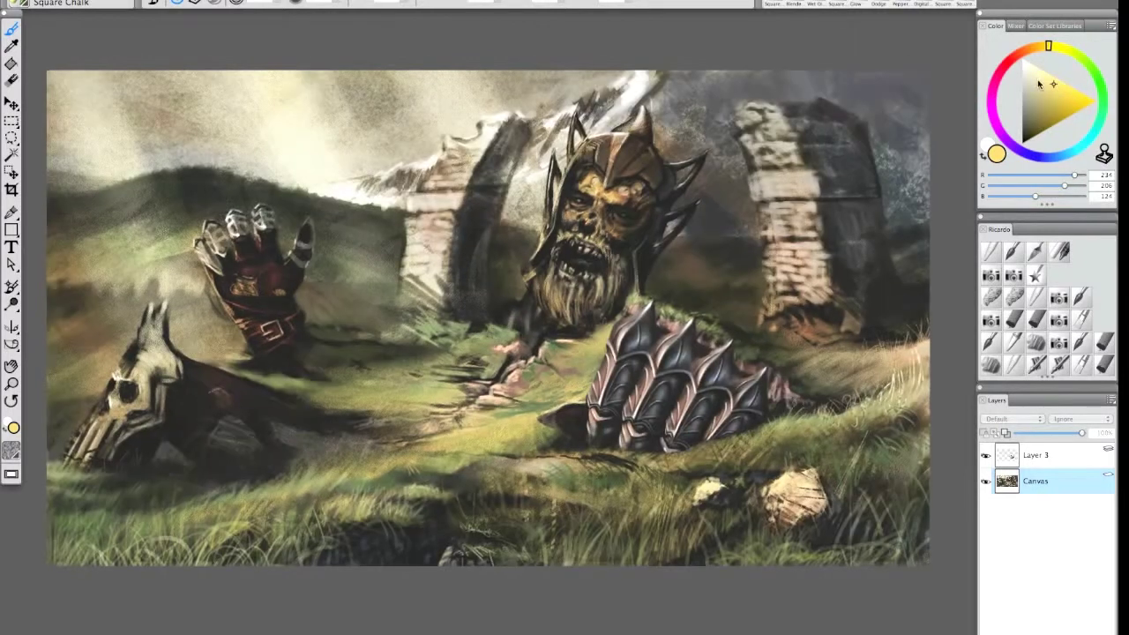
# Step: Extend the sunlit patches across the middle grass with sampled colours and add black accents to the cracks on Layer 3
pyautogui.keyDown('alt'); pyautogui.click(459, 403); pyautogui.keyUp('alt')
pyautogui.moveTo(538, 409); pyautogui.dragTo(438, 432)
pyautogui.moveTo(441, 416); pyautogui.dragTo(372, 436)
pyautogui.keyDown('alt'); pyautogui.click(380, 391); pyautogui.keyUp('alt')
pyautogui.moveTo(380, 390)
pyautogui.mouseDown()
pyautogui.moveTo(482, 367)
pyautogui.moveTo(395, 402)
pyautogui.moveTo(571, 358)
pyautogui.mouseUp()
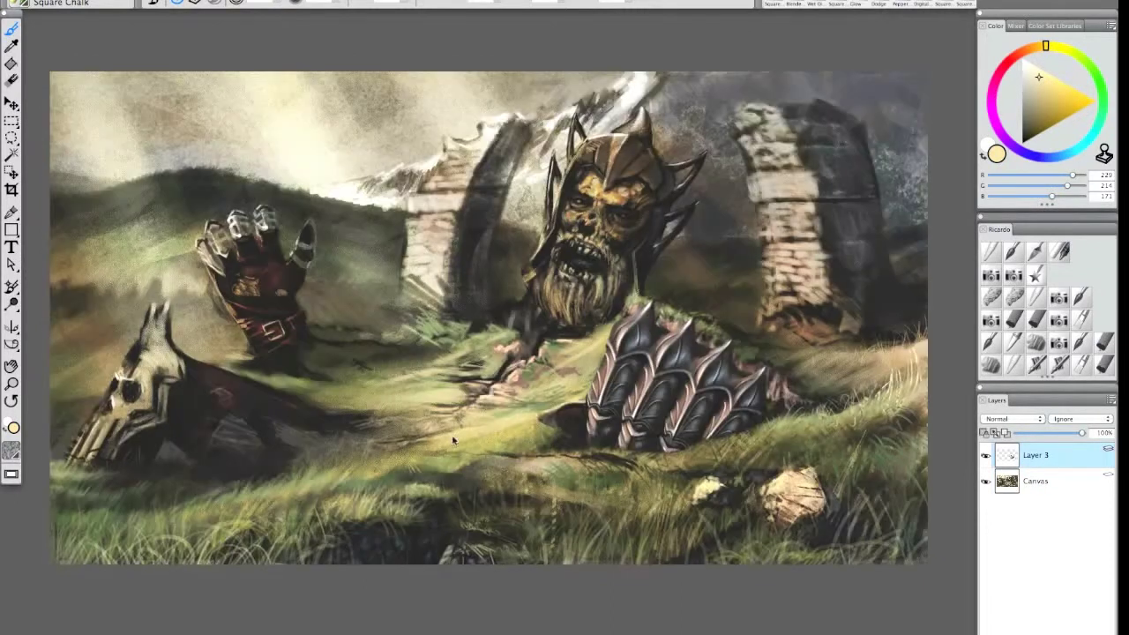
pyautogui.keyDown('alt'); pyautogui.click(455, 439); pyautogui.keyUp('alt')
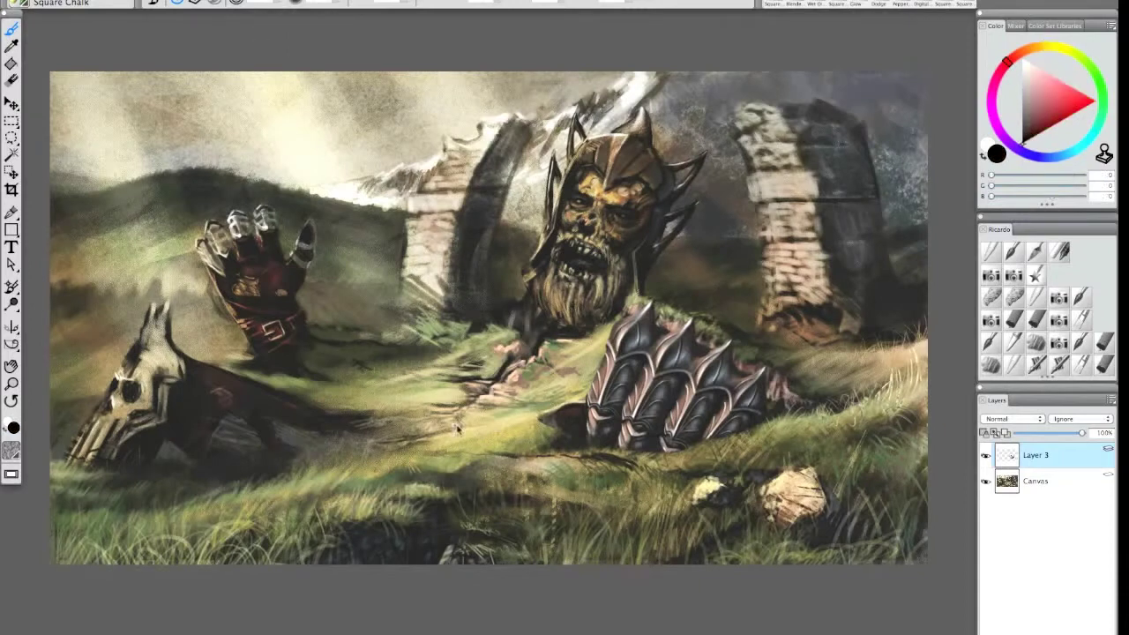
pyautogui.moveTo(454, 415)
pyautogui.mouseDown()
pyautogui.moveTo(388, 406)
pyautogui.moveTo(556, 401)
pyautogui.mouseUp()
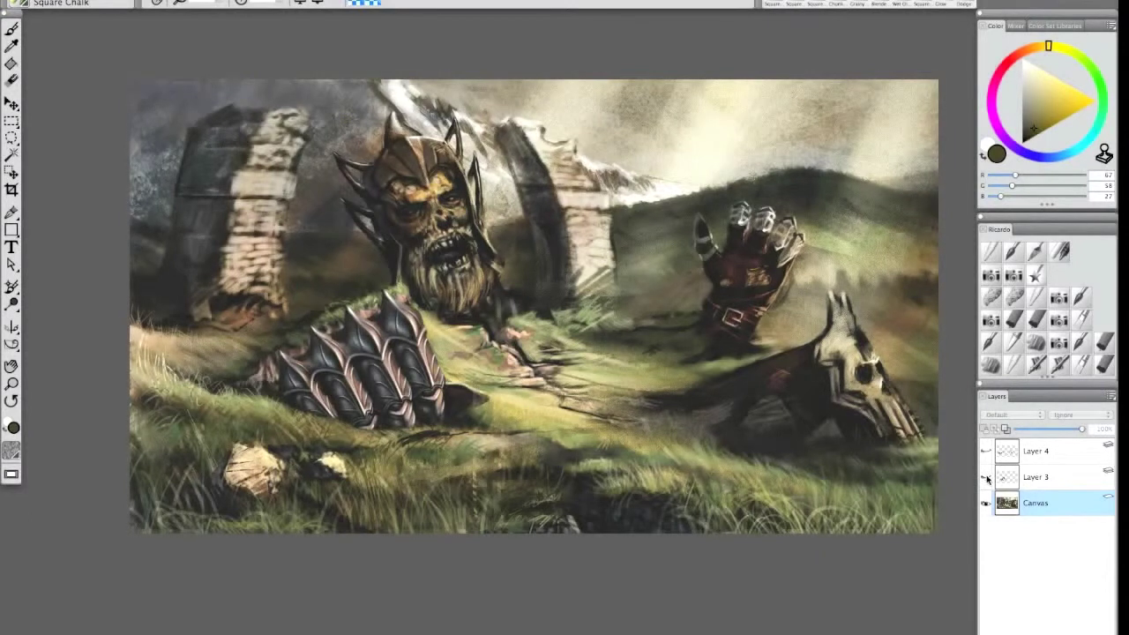
# Step: Compare the painting with Layer 3 and Layer 4 hidden and shown, leaving both layers visible
pyautogui.click(987, 478)
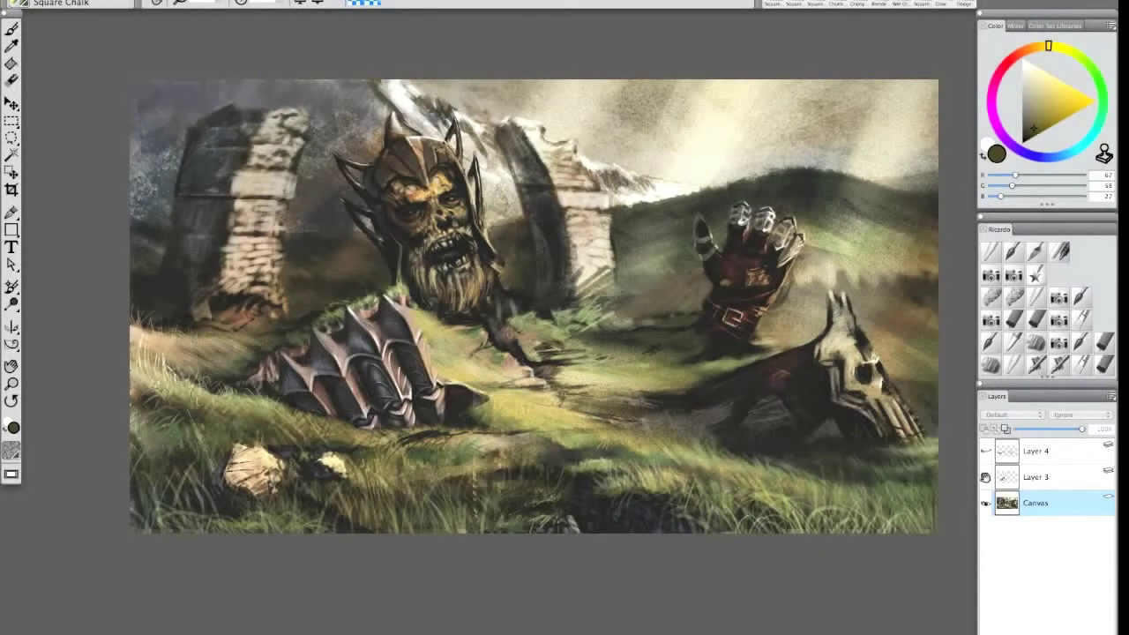
pyautogui.click(987, 477)
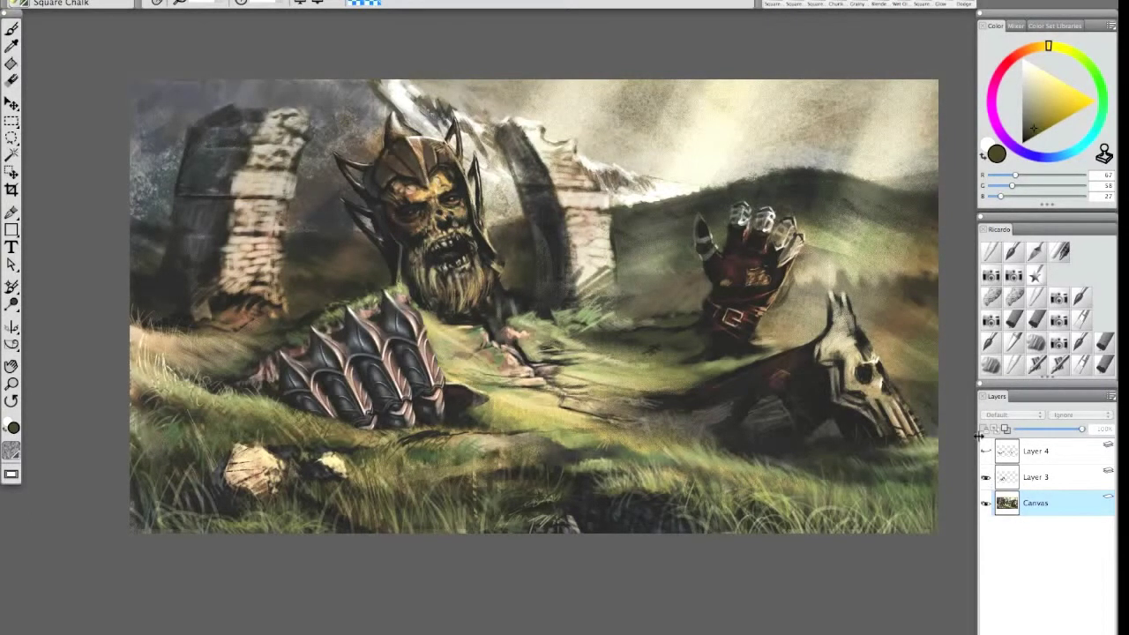
pyautogui.click(986, 452)
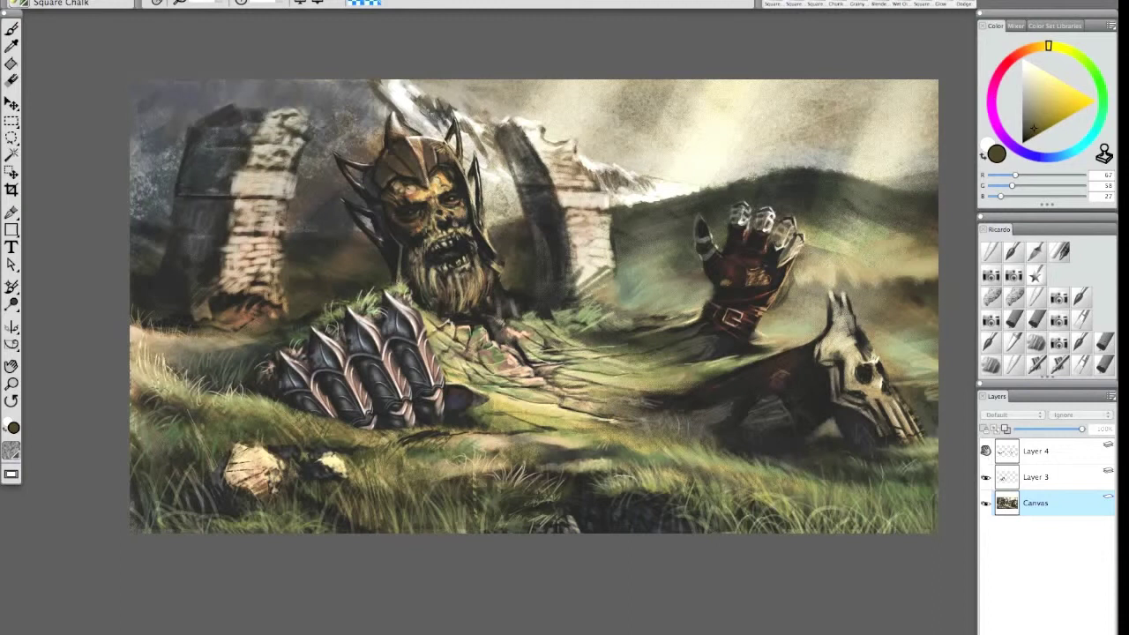
pyautogui.click(986, 452)
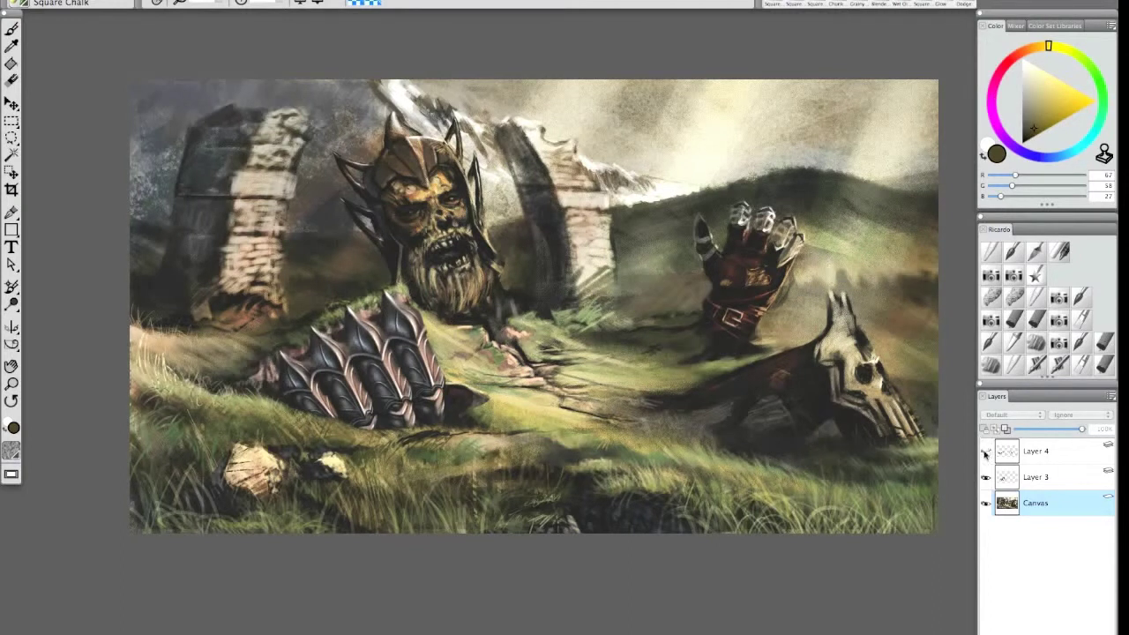
pyautogui.click(986, 452)
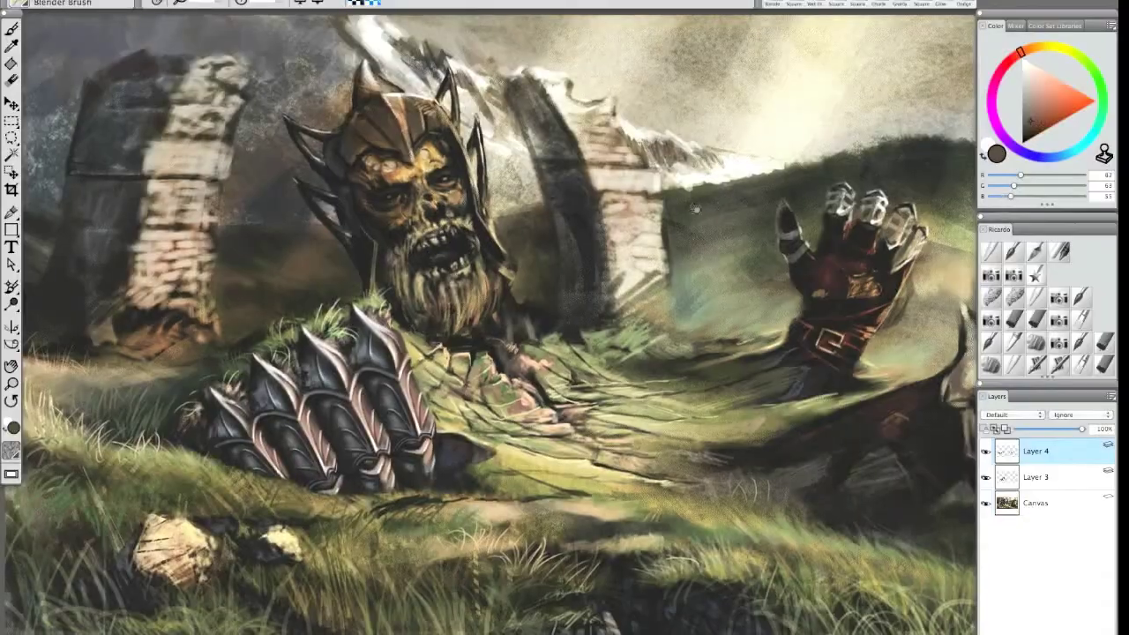
# Step: Block in the animal skull's shaded horn, cheek and jaw with greyish brown Blender Brush strokes on Layer 4
pyautogui.moveTo(598, 250); pyautogui.dragTo(202, 248)
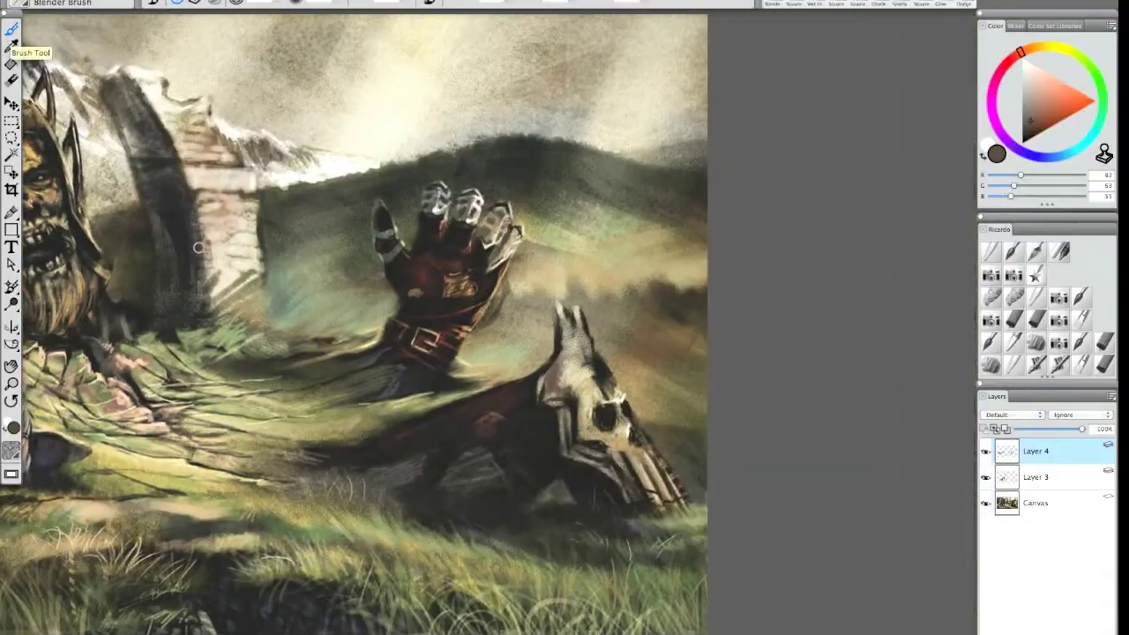
pyautogui.press('super+plus')
pyautogui.moveTo(586, 353); pyautogui.dragTo(529, 178)
pyautogui.moveTo(532, 133)
pyautogui.mouseDown()
pyautogui.moveTo(485, 274)
pyautogui.moveTo(521, 295)
pyautogui.moveTo(507, 379)
pyautogui.mouseUp()
pyautogui.moveTo(500, 325)
pyautogui.mouseDown()
pyautogui.moveTo(532, 335)
pyautogui.moveTo(514, 300)
pyautogui.moveTo(560, 393)
pyautogui.moveTo(601, 410)
pyautogui.moveTo(609, 454)
pyautogui.moveTo(634, 490)
pyautogui.moveTo(612, 408)
pyautogui.moveTo(637, 452)
pyautogui.mouseUp()
pyautogui.moveTo(591, 333)
pyautogui.mouseDown()
pyautogui.moveTo(623, 343)
pyautogui.moveTo(575, 307)
pyautogui.moveTo(587, 384)
pyautogui.mouseUp()
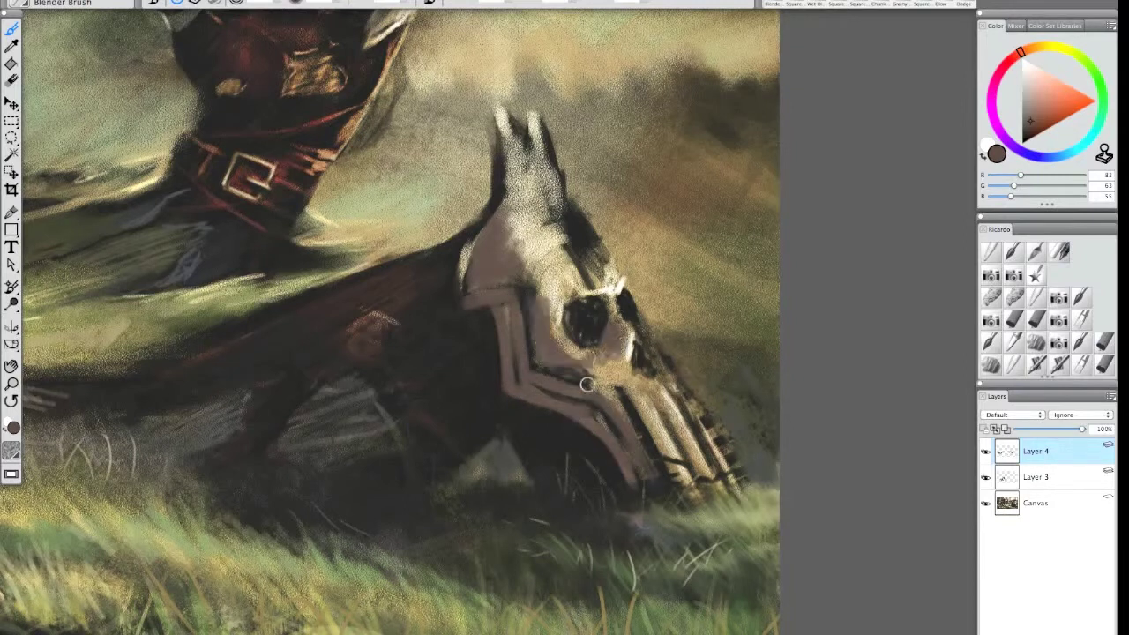
pyautogui.moveTo(498, 128); pyautogui.dragTo(513, 242)
# Step: Darken the grooves around the skull's cheek, nose and teeth with sampled near-black and dark tones
pyautogui.keyDown('alt'); pyautogui.click(574, 327); pyautogui.keyUp('alt')
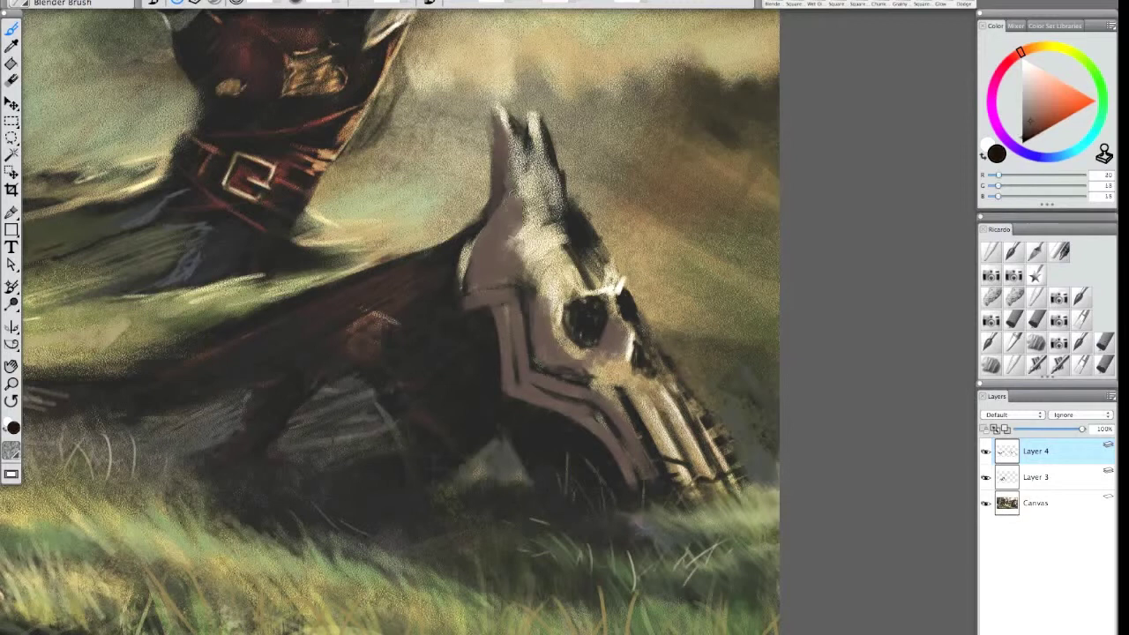
pyautogui.moveTo(540, 333); pyautogui.dragTo(581, 361)
pyautogui.moveTo(626, 328)
pyautogui.mouseDown()
pyautogui.moveTo(612, 355)
pyautogui.moveTo(673, 455)
pyautogui.mouseUp()
pyautogui.moveTo(630, 390); pyautogui.dragTo(689, 486)
pyautogui.moveTo(480, 246); pyautogui.dragTo(467, 300)
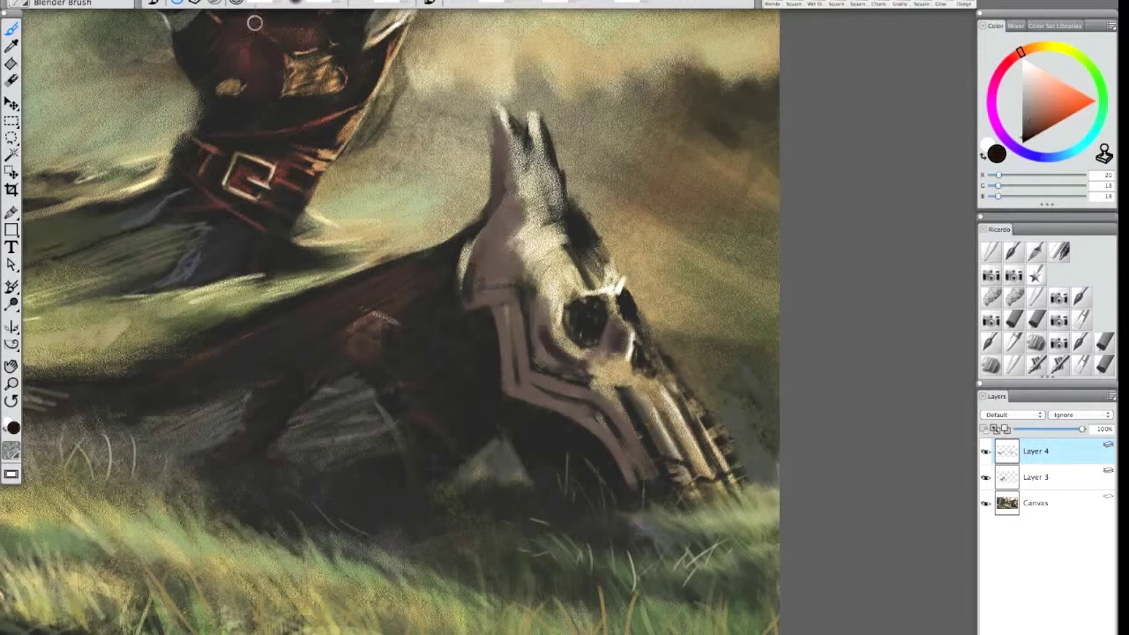
pyautogui.keyDown('alt'); pyautogui.click(248, 46); pyautogui.keyUp('alt')
pyautogui.moveTo(517, 376)
pyautogui.mouseDown()
pyautogui.moveTo(498, 291)
pyautogui.moveTo(479, 280)
pyautogui.moveTo(517, 212)
pyautogui.mouseUp()
# Step: Reshape the skull's eye socket and nose opening with solid dark strokes
pyautogui.press('e')
pyautogui.moveTo(605, 387)
pyautogui.mouseDown()
pyautogui.moveTo(528, 482)
pyautogui.moveTo(531, 424)
pyautogui.mouseUp()
pyautogui.click(12, 28)
pyautogui.doubleClick(12, 402)
pyautogui.click(11, 28)
pyautogui.moveTo(580, 310)
pyautogui.mouseDown()
pyautogui.moveTo(601, 315)
pyautogui.moveTo(598, 339)
pyautogui.mouseUp()
pyautogui.keyDown('alt'); pyautogui.click(608, 360); pyautogui.keyUp('alt')
pyautogui.keyDown('alt'); pyautogui.click(621, 337); pyautogui.keyUp('alt')
pyautogui.moveTo(616, 296)
pyautogui.mouseDown()
pyautogui.moveTo(631, 325)
pyautogui.moveTo(619, 348)
pyautogui.moveTo(611, 306)
pyautogui.moveTo(629, 352)
pyautogui.moveTo(661, 371)
pyautogui.mouseUp()
pyautogui.moveTo(640, 318)
pyautogui.mouseDown()
pyautogui.moveTo(702, 317)
pyautogui.moveTo(633, 315)
pyautogui.moveTo(608, 327)
pyautogui.moveTo(615, 303)
pyautogui.moveTo(659, 361)
pyautogui.moveTo(647, 330)
pyautogui.mouseUp()
# Step: Cover the skull's pale forehead and snout with a warm brown base and darken the forehead's edge
pyautogui.keyDown('alt'); pyautogui.click(602, 321); pyautogui.keyUp('alt')
pyautogui.click(1044, 110)
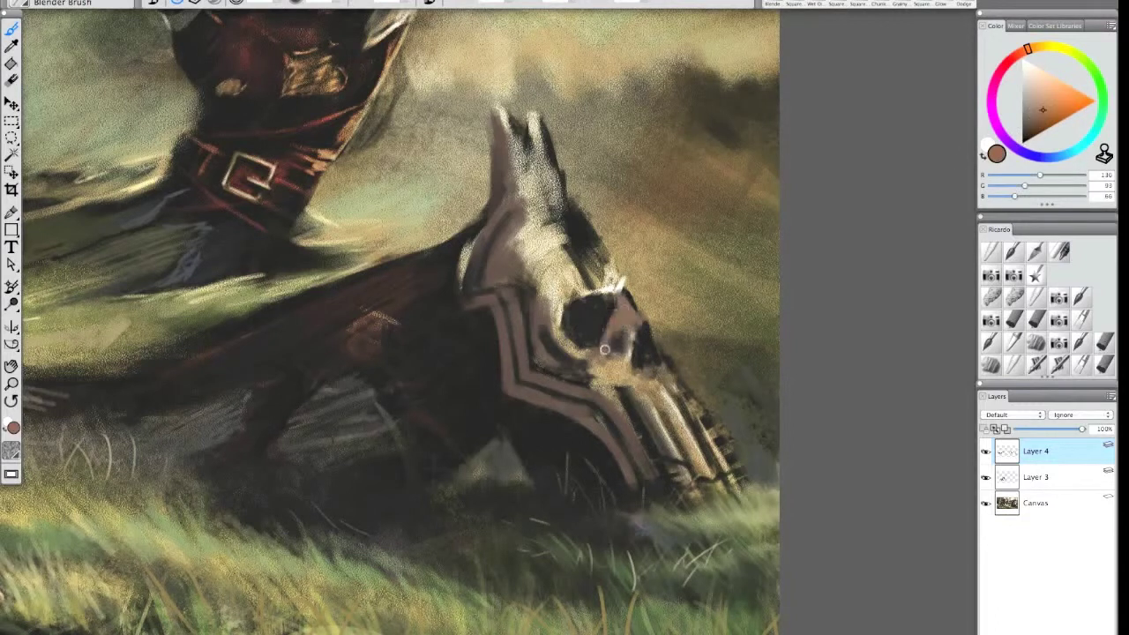
pyautogui.keyDown('alt'); pyautogui.click(578, 231); pyautogui.keyUp('alt')
pyautogui.moveTo(513, 215)
pyautogui.mouseDown()
pyautogui.moveTo(552, 209)
pyautogui.moveTo(567, 241)
pyautogui.mouseUp()
pyautogui.moveTo(564, 240); pyautogui.dragTo(593, 279)
pyautogui.keyDown('alt'); pyautogui.click(511, 225); pyautogui.keyUp('alt')
pyautogui.moveTo(556, 213)
pyautogui.mouseDown()
pyautogui.moveTo(600, 261)
pyautogui.moveTo(528, 210)
pyautogui.moveTo(521, 178)
pyautogui.moveTo(533, 183)
pyautogui.mouseUp()
pyautogui.moveTo(675, 422)
pyautogui.mouseDown()
pyautogui.moveTo(712, 442)
pyautogui.moveTo(727, 475)
pyautogui.moveTo(642, 407)
pyautogui.moveTo(639, 442)
pyautogui.moveTo(723, 449)
pyautogui.moveTo(680, 382)
pyautogui.moveTo(748, 390)
pyautogui.mouseUp()
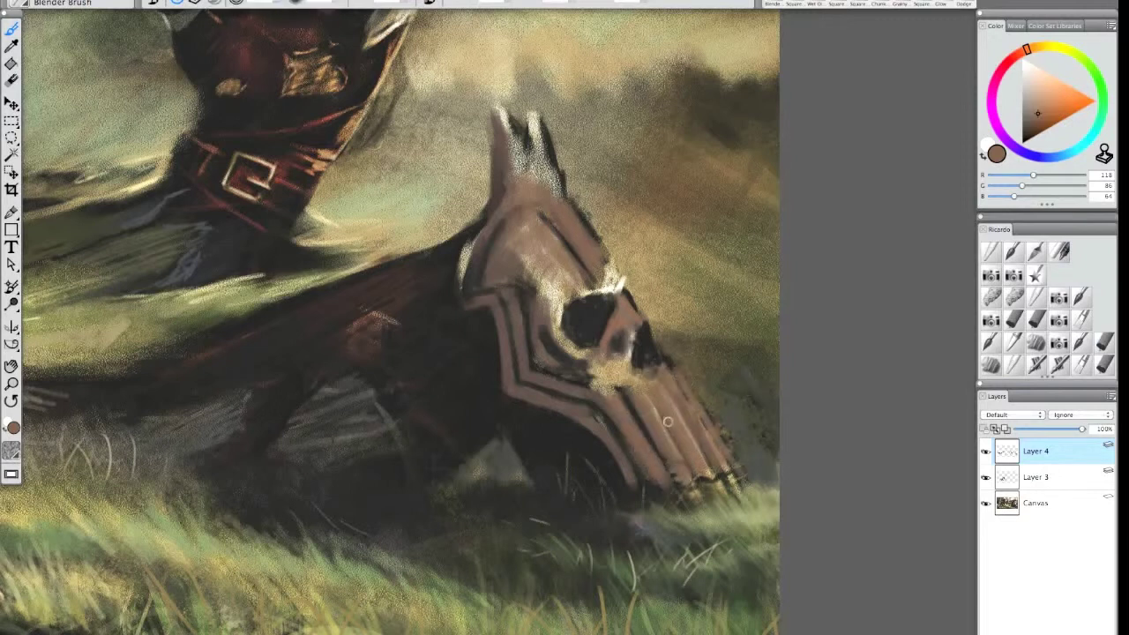
# Step: Rotate the canvas to set the skull upright and repaint its brow and outer eye edge with sampled brown
pyautogui.moveTo(703, 309); pyautogui.dragTo(698, 406)
pyautogui.keyDown('super'); pyautogui.click(595, 236); pyautogui.keyUp('super')
pyautogui.keyDown('alt'); pyautogui.click(596, 236); pyautogui.keyUp('alt')
pyautogui.moveTo(593, 244)
pyautogui.mouseDown()
pyautogui.moveTo(595, 296)
pyautogui.moveTo(640, 268)
pyautogui.moveTo(635, 294)
pyautogui.moveTo(665, 253)
pyautogui.moveTo(606, 255)
pyautogui.mouseUp()
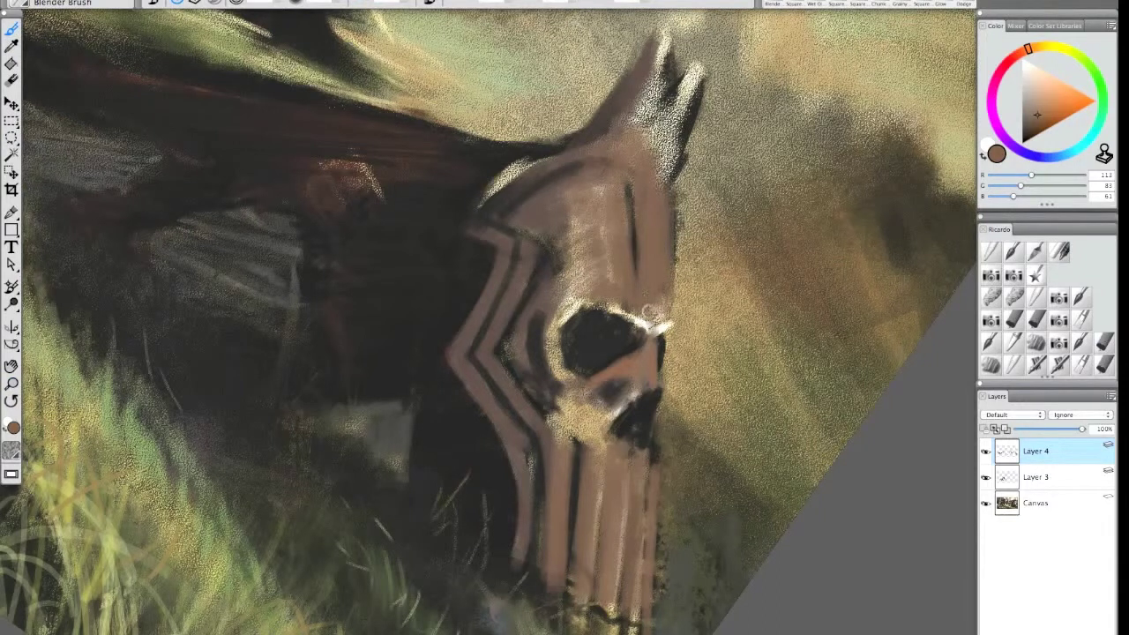
pyautogui.moveTo(649, 314); pyautogui.dragTo(669, 316)
pyautogui.moveTo(633, 438)
pyautogui.mouseDown()
pyautogui.moveTo(630, 451)
pyautogui.moveTo(650, 439)
pyautogui.moveTo(656, 468)
pyautogui.mouseUp()
pyautogui.moveTo(655, 339)
pyautogui.mouseDown()
pyautogui.moveTo(654, 373)
pyautogui.moveTo(655, 353)
pyautogui.mouseUp()
pyautogui.moveTo(670, 298)
pyautogui.mouseDown()
pyautogui.moveTo(661, 368)
pyautogui.moveTo(618, 413)
pyautogui.moveTo(665, 366)
pyautogui.mouseUp()
pyautogui.moveTo(597, 376); pyautogui.dragTo(586, 369)
pyautogui.moveTo(593, 306)
pyautogui.mouseDown()
pyautogui.moveTo(644, 328)
pyautogui.moveTo(674, 326)
pyautogui.mouseUp()
# Step: Highlight the skull's outer nose edge in light peach and define the nose opening, tooth grooves and rear rim
pyautogui.click(1046, 81)
pyautogui.moveTo(657, 436); pyautogui.dragTo(660, 385)
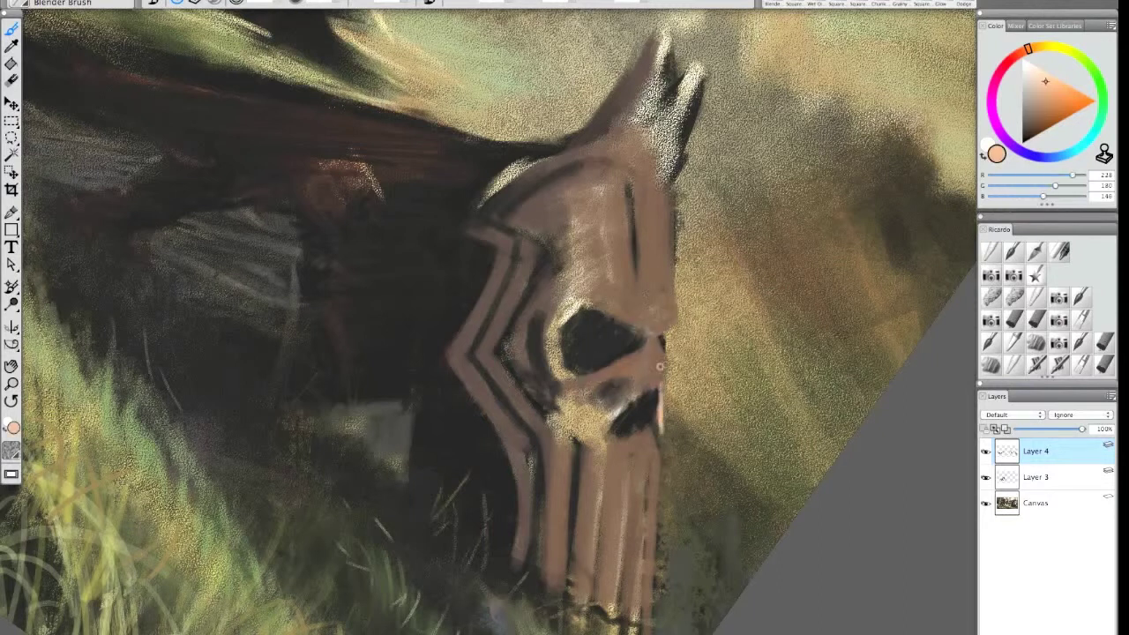
pyautogui.keyDown('alt'); pyautogui.click(661, 391); pyautogui.keyUp('alt')
pyautogui.moveTo(615, 434)
pyautogui.mouseDown()
pyautogui.moveTo(608, 423)
pyautogui.moveTo(658, 388)
pyautogui.mouseUp()
pyautogui.moveTo(645, 474); pyautogui.dragTo(634, 605)
pyautogui.moveTo(500, 204)
pyautogui.mouseDown()
pyautogui.moveTo(578, 162)
pyautogui.moveTo(545, 188)
pyautogui.mouseUp()
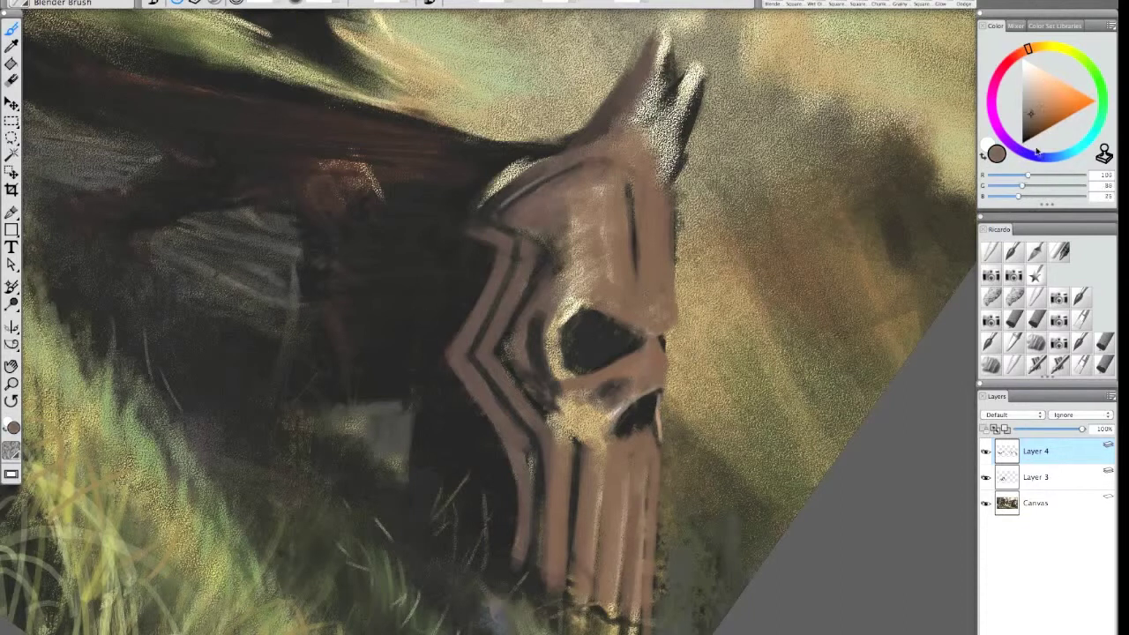
# Step: Paint the recess behind the eye socket slate blue and cover the pale areas around the socket and cheekbone brown
pyautogui.keyDown('alt'); pyautogui.click(537, 318); pyautogui.keyUp('alt')
pyautogui.moveTo(515, 343); pyautogui.dragTo(543, 388)
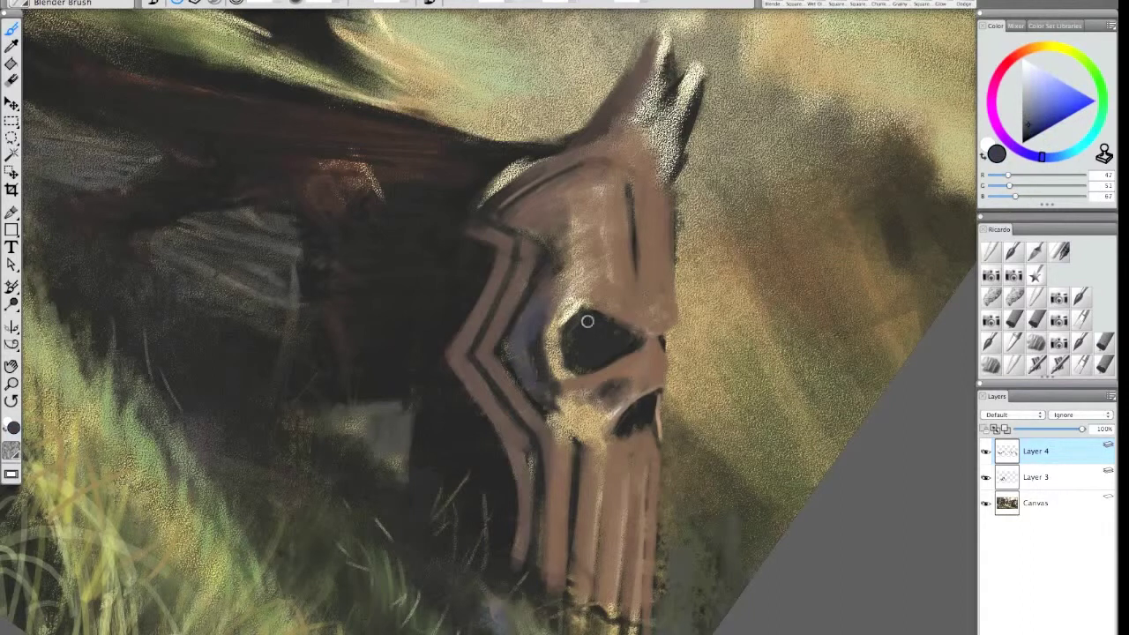
pyautogui.keyDown('alt'); pyautogui.click(609, 295); pyautogui.keyUp('alt')
pyautogui.moveTo(554, 323)
pyautogui.mouseDown()
pyautogui.moveTo(580, 378)
pyautogui.moveTo(584, 295)
pyautogui.moveTo(537, 310)
pyautogui.mouseUp()
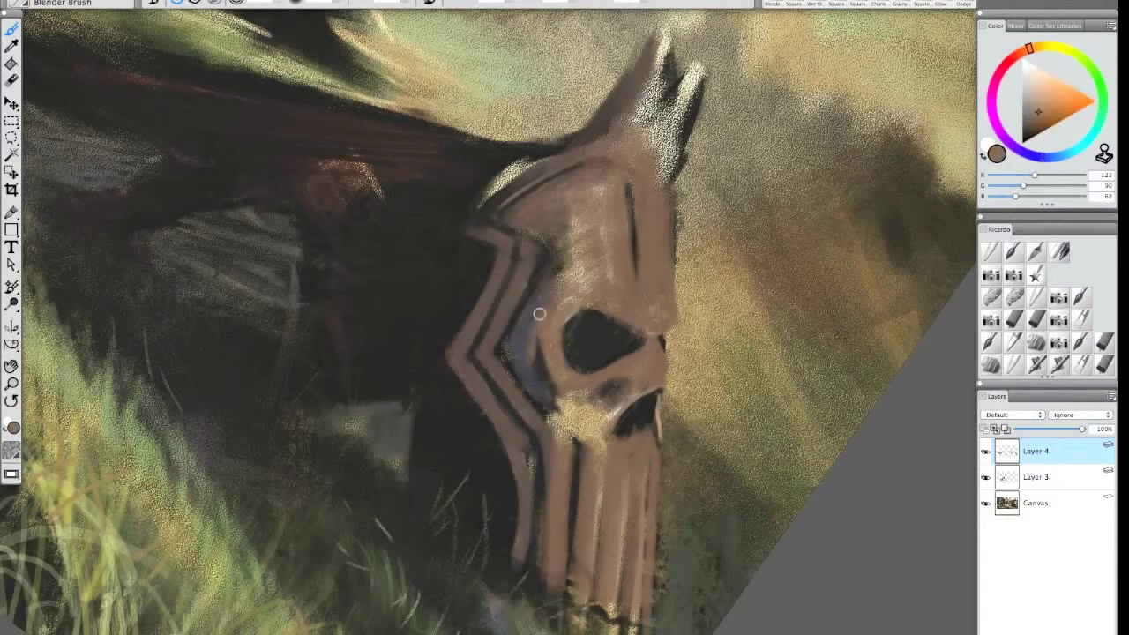
pyautogui.moveTo(631, 402); pyautogui.dragTo(601, 427)
pyautogui.moveTo(638, 378); pyautogui.dragTo(604, 391)
pyautogui.moveTo(583, 416)
pyautogui.mouseDown()
pyautogui.moveTo(527, 385)
pyautogui.moveTo(597, 456)
pyautogui.mouseUp()
pyautogui.moveTo(540, 402); pyautogui.dragTo(568, 431)
# Step: Deepen the grooves between the skull's teeth and outline the forehead ridge's upper curve with sampled dark tones
pyautogui.keyDown('alt'); pyautogui.click(538, 353); pyautogui.keyUp('alt')
pyautogui.moveTo(537, 353)
pyautogui.mouseDown()
pyautogui.moveTo(622, 382)
pyautogui.moveTo(575, 409)
pyautogui.moveTo(578, 430)
pyautogui.moveTo(597, 420)
pyautogui.moveTo(600, 484)
pyautogui.moveTo(650, 415)
pyautogui.moveTo(639, 457)
pyautogui.moveTo(636, 434)
pyautogui.moveTo(646, 433)
pyautogui.moveTo(648, 462)
pyautogui.moveTo(655, 436)
pyautogui.moveTo(635, 426)
pyautogui.moveTo(625, 572)
pyautogui.mouseUp()
pyautogui.keyDown('alt'); pyautogui.click(630, 196); pyautogui.keyUp('alt')
pyautogui.keyDown('alt'); pyautogui.click(575, 167); pyautogui.keyUp('alt')
pyautogui.moveTo(575, 165); pyautogui.dragTo(627, 189)
# Step: Define the dark groove running down the skull's outer brow into the eye socket and clean up its edge with brown
pyautogui.moveTo(637, 280); pyautogui.dragTo(653, 317)
pyautogui.moveTo(655, 286); pyautogui.dragTo(656, 341)
pyautogui.moveTo(656, 217); pyautogui.dragTo(657, 345)
pyautogui.moveTo(665, 316); pyautogui.dragTo(670, 252)
pyautogui.keyDown('alt'); pyautogui.click(636, 281); pyautogui.keyUp('alt')
pyautogui.moveTo(651, 303)
pyautogui.mouseDown()
pyautogui.moveTo(660, 338)
pyautogui.moveTo(669, 296)
pyautogui.mouseUp()
pyautogui.moveTo(664, 212); pyautogui.dragTo(661, 337)
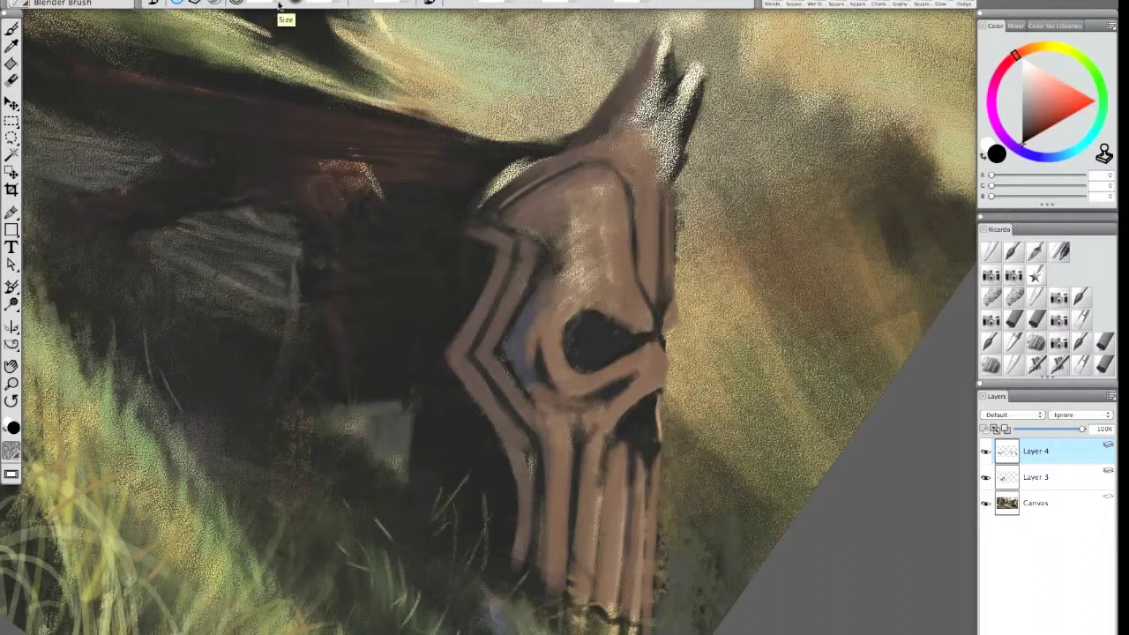
# Step: Paint fine dark parallel grooves along the skull's outer brow, running from the crown down to the eye socket
pyautogui.keyDown('alt'); pyautogui.click(179, 357); pyautogui.keyUp('alt')
pyautogui.press('super+minus')
pyautogui.press('super+minus')
pyautogui.press('super+minus')
pyautogui.press('super+equal')
pyautogui.press('super+equal')
pyautogui.press('super+equal')
pyautogui.moveTo(651, 291); pyautogui.dragTo(630, 173)
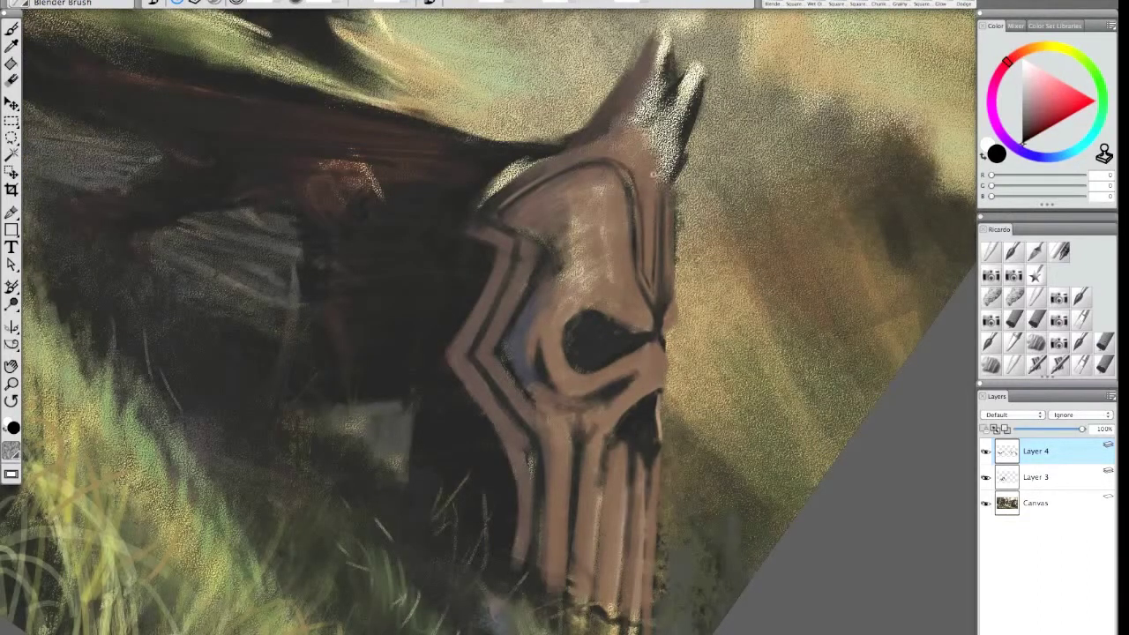
pyautogui.moveTo(668, 208); pyautogui.dragTo(666, 294)
pyautogui.moveTo(673, 215)
pyautogui.mouseDown()
pyautogui.moveTo(668, 319)
pyautogui.moveTo(597, 196)
pyautogui.moveTo(623, 247)
pyautogui.mouseUp()
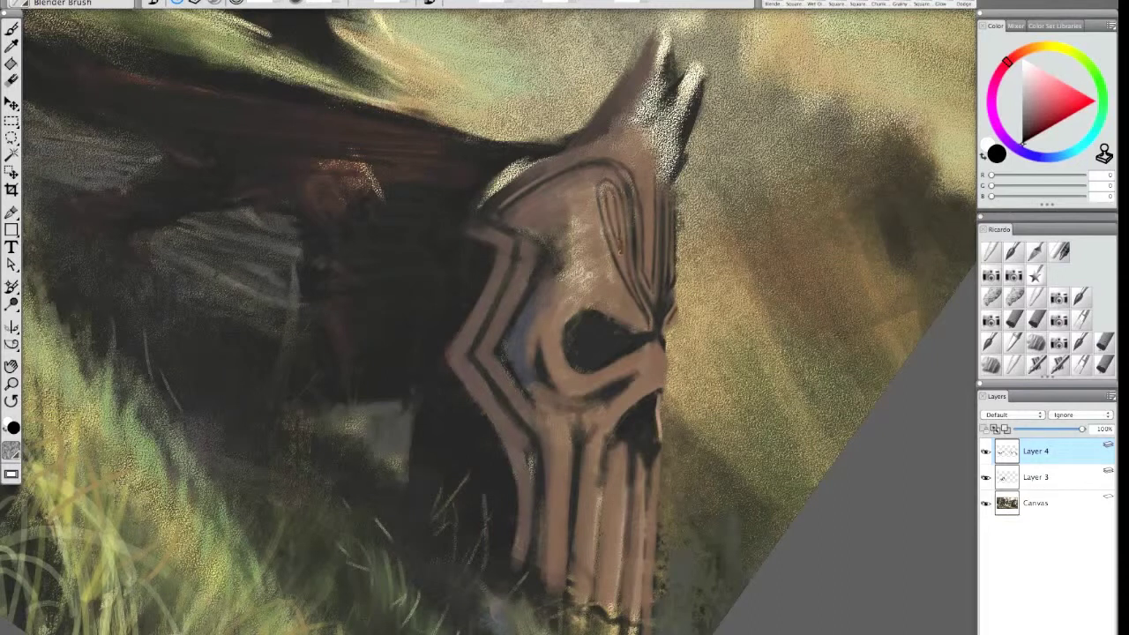
# Step: Engrave curved dark ornamental grooves across the skull's forehead between the crown and the eye socket
pyautogui.press('super+minus')
pyautogui.press('super+minus')
pyautogui.press('super+plus')
pyautogui.hotkey('ctrl', 'z')
pyautogui.hotkey('ctrl', 'z')
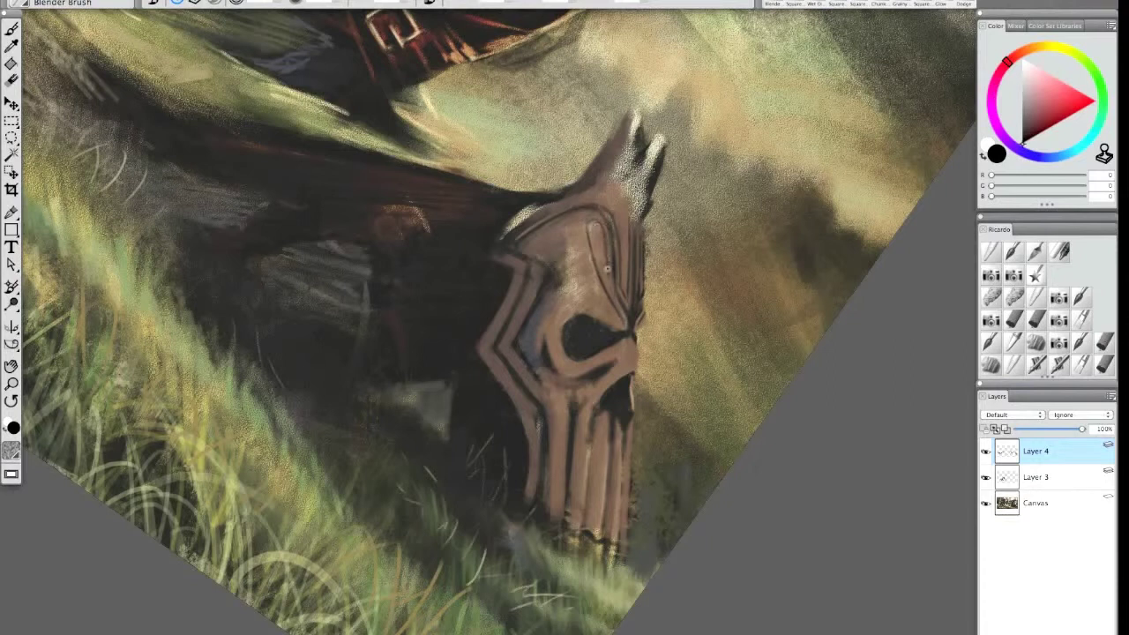
pyautogui.moveTo(583, 245); pyautogui.dragTo(613, 323)
pyautogui.moveTo(533, 237)
pyautogui.mouseDown()
pyautogui.moveTo(578, 224)
pyautogui.moveTo(584, 266)
pyautogui.mouseUp()
pyautogui.hotkey('ctrl', 'z')
pyautogui.keyDown('alt'); pyautogui.click(533, 240); pyautogui.keyUp('alt')
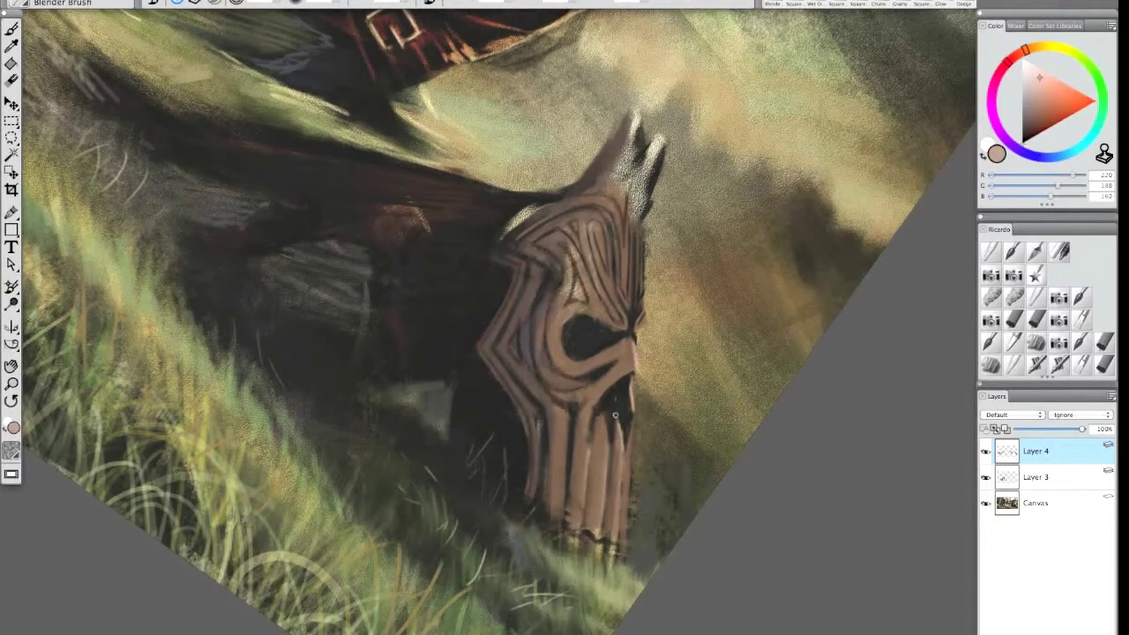
# Step: Highlight the long tooth ridges on the skull's lower part with sampled pale pinkish beige
pyautogui.moveTo(633, 425); pyautogui.dragTo(627, 501)
pyautogui.moveTo(606, 415); pyautogui.dragTo(598, 534)
pyautogui.moveTo(602, 487); pyautogui.dragTo(602, 536)
pyautogui.moveTo(621, 447); pyautogui.dragTo(627, 556)
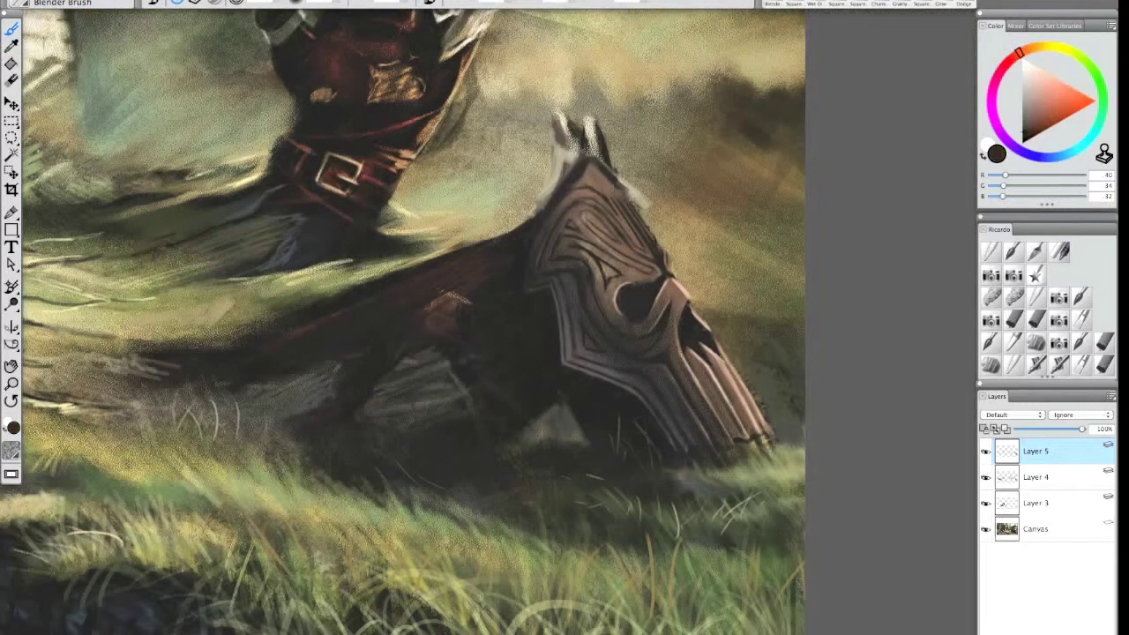
# Step: Cover the horns and outline above the skull's peak with tan sampled from the background
pyautogui.keyDown('alt'); pyautogui.click(651, 159); pyautogui.keyUp('alt')
pyautogui.moveTo(618, 171); pyautogui.dragTo(572, 150)
pyautogui.moveTo(580, 140)
pyautogui.mouseDown()
pyautogui.moveTo(547, 202)
pyautogui.moveTo(561, 187)
pyautogui.moveTo(639, 202)
pyautogui.mouseUp()
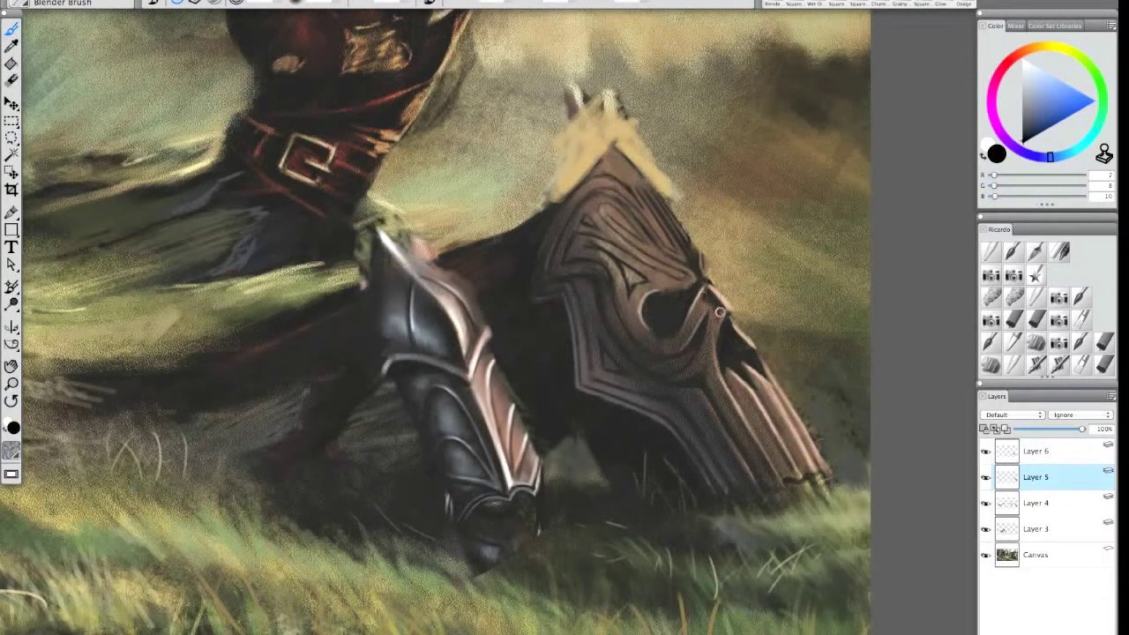
# Step: Shade the skull's cheekbone and forehead panels with sampled dark and blue-grey tones for a metallic look
pyautogui.keyDown('alt'); pyautogui.click(706, 333); pyautogui.keyUp('alt')
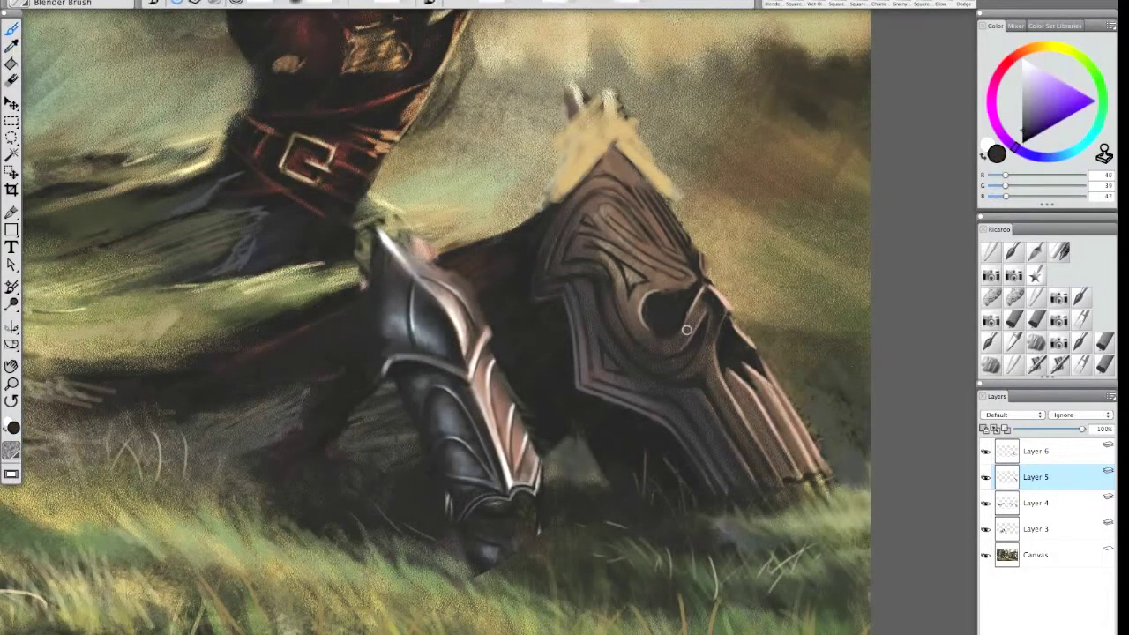
pyautogui.keyDown('alt'); pyautogui.click(703, 309); pyautogui.keyUp('alt')
pyautogui.moveTo(708, 299)
pyautogui.mouseDown()
pyautogui.moveTo(710, 289)
pyautogui.moveTo(678, 352)
pyautogui.moveTo(717, 325)
pyautogui.mouseUp()
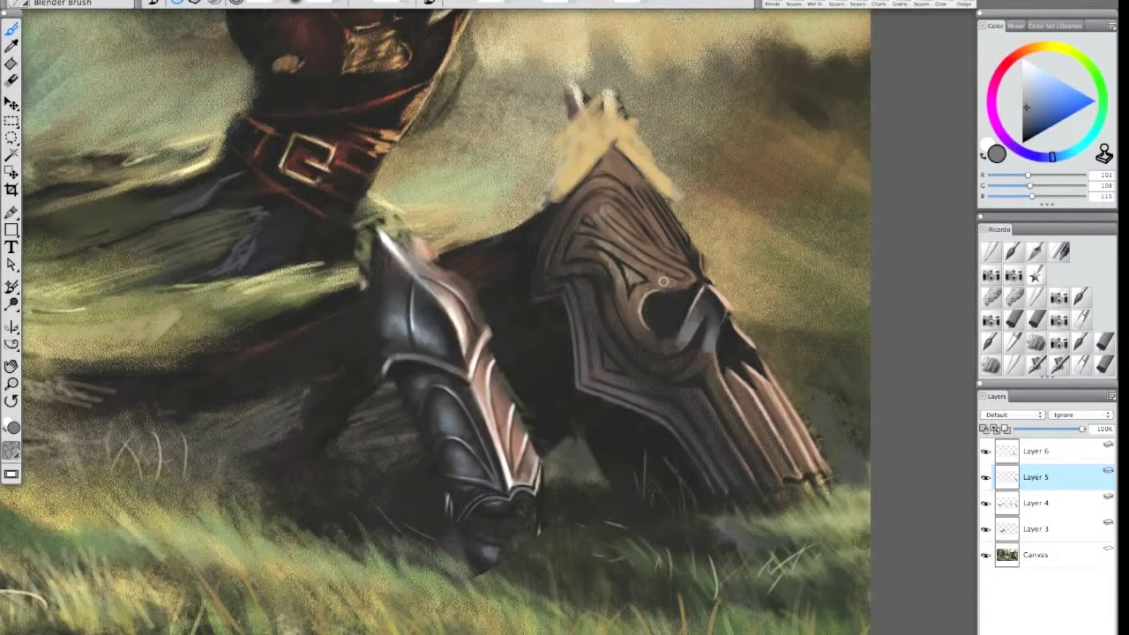
pyautogui.click(981, 157)
pyautogui.moveTo(676, 255); pyautogui.dragTo(668, 249)
pyautogui.moveTo(647, 209); pyautogui.dragTo(690, 274)
pyautogui.keyDown('alt'); pyautogui.click(753, 435); pyautogui.keyUp('alt')
pyautogui.keyDown('alt'); pyautogui.click(639, 208); pyautogui.keyUp('alt')
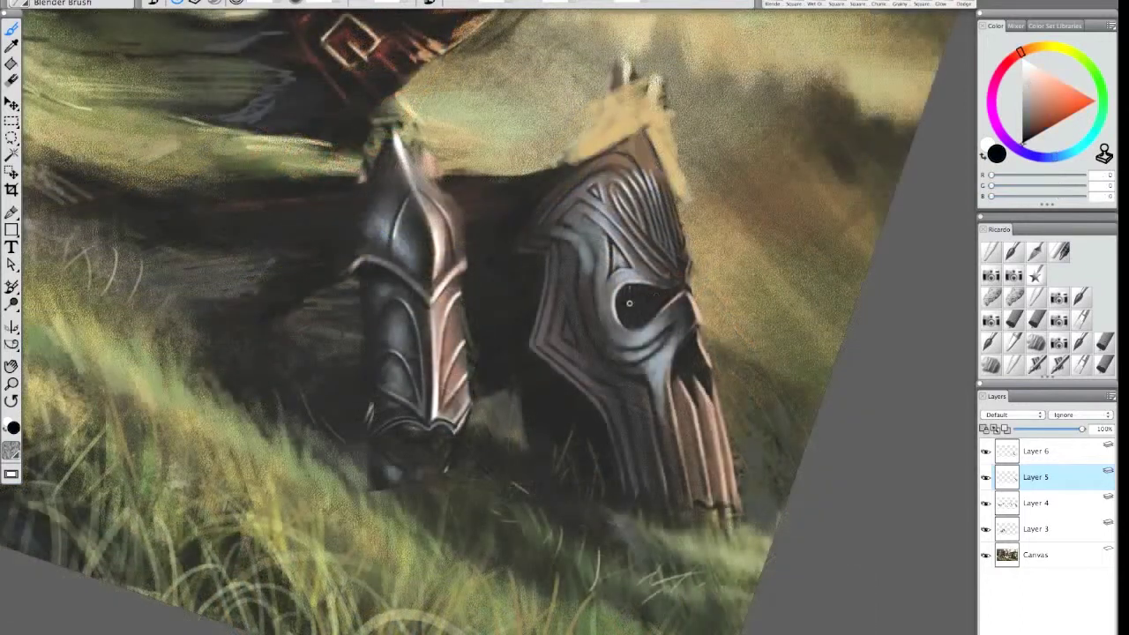
# Step: Turn the skull's eye socket into an engraved curl using sampled blue-grey and a near-white highlight
pyautogui.keyDown('alt'); pyautogui.click(668, 300); pyautogui.keyUp('alt')
pyautogui.keyDown('alt'); pyautogui.click(667, 307); pyautogui.keyUp('alt')
pyautogui.keyDown('alt'); pyautogui.click(667, 314); pyautogui.keyUp('alt')
pyautogui.moveTo(681, 297); pyautogui.dragTo(663, 314)
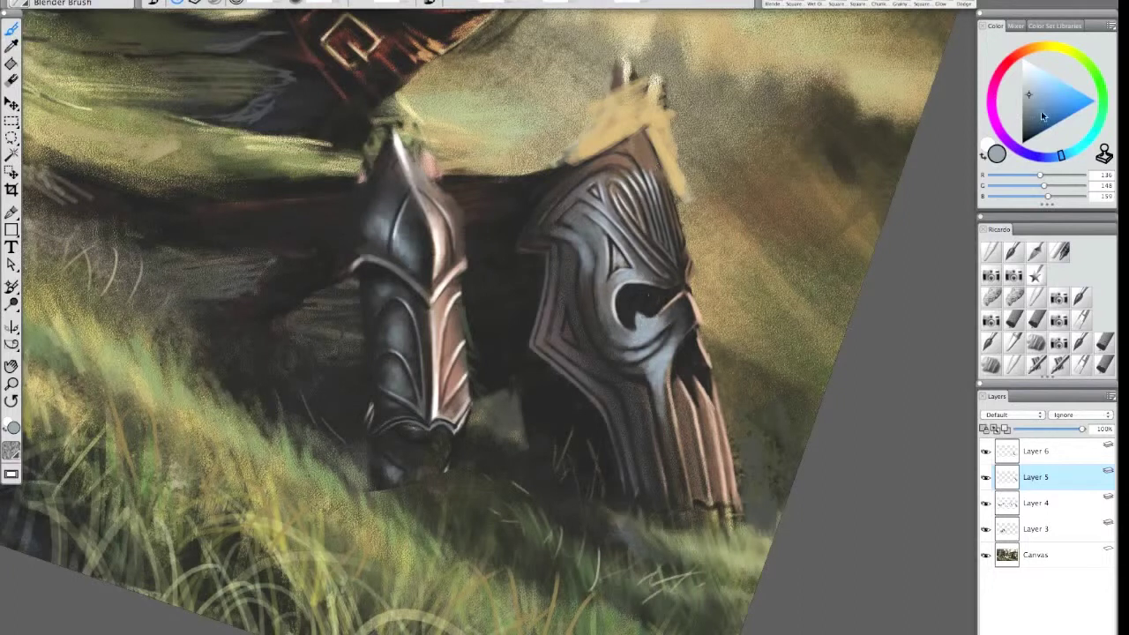
pyautogui.keyDown('alt'); pyautogui.click(651, 284); pyautogui.keyUp('alt')
pyautogui.keyDown('alt'); pyautogui.click(653, 286); pyautogui.keyUp('alt')
pyautogui.keyDown('alt'); pyautogui.click(658, 289); pyautogui.keyUp('alt')
pyautogui.click(1024, 71)
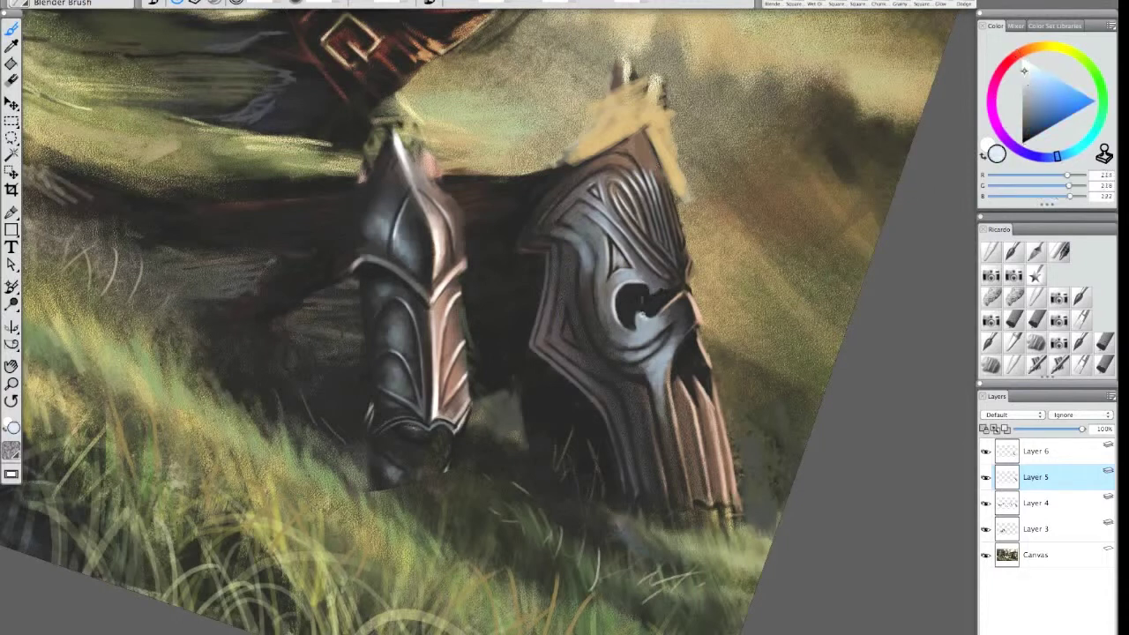
pyautogui.keyDown('alt'); pyautogui.click(663, 310); pyautogui.keyUp('alt')
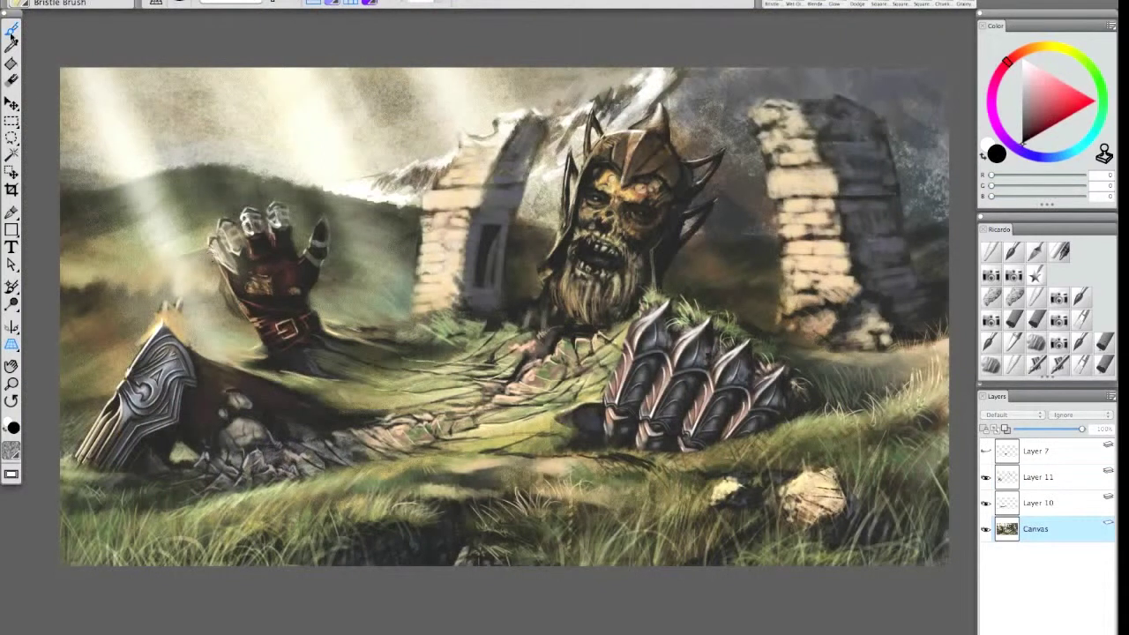
# Step: Examine what Layer 11 and Layer 10 contribute to the painting by hiding and showing each one
pyautogui.click(11, 39)
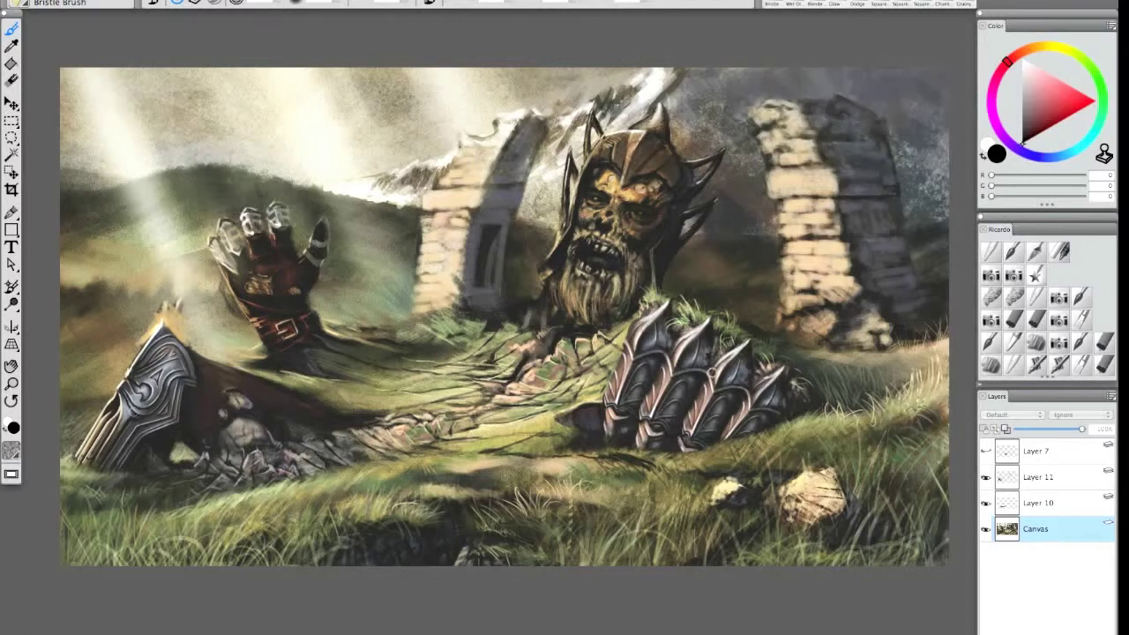
pyautogui.click(986, 477)
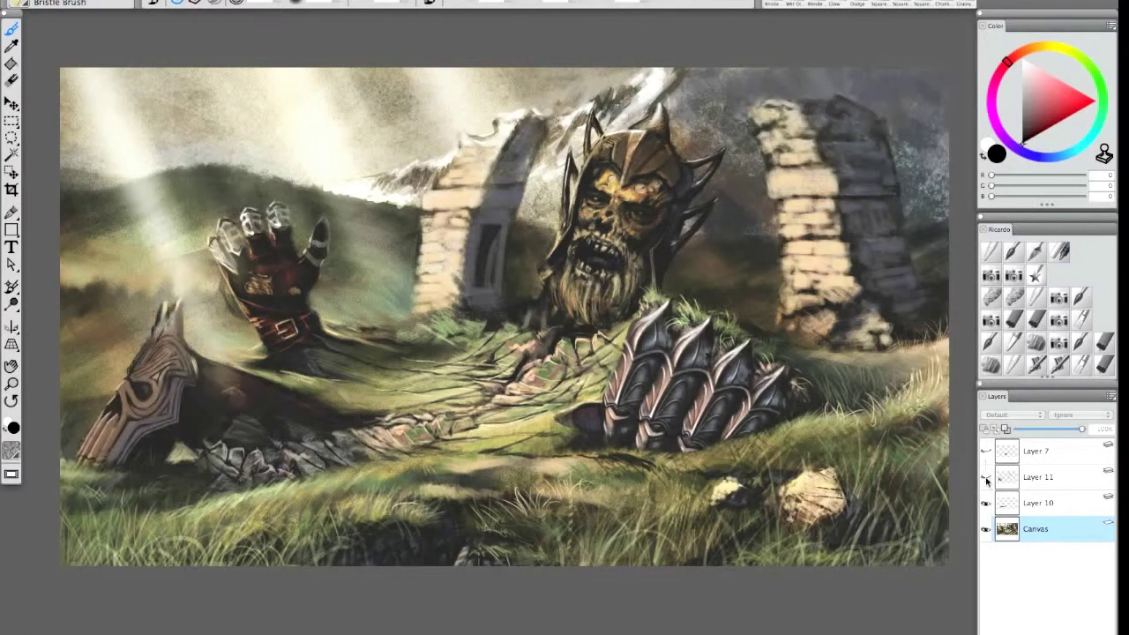
pyautogui.click(987, 477)
pyautogui.click(986, 503)
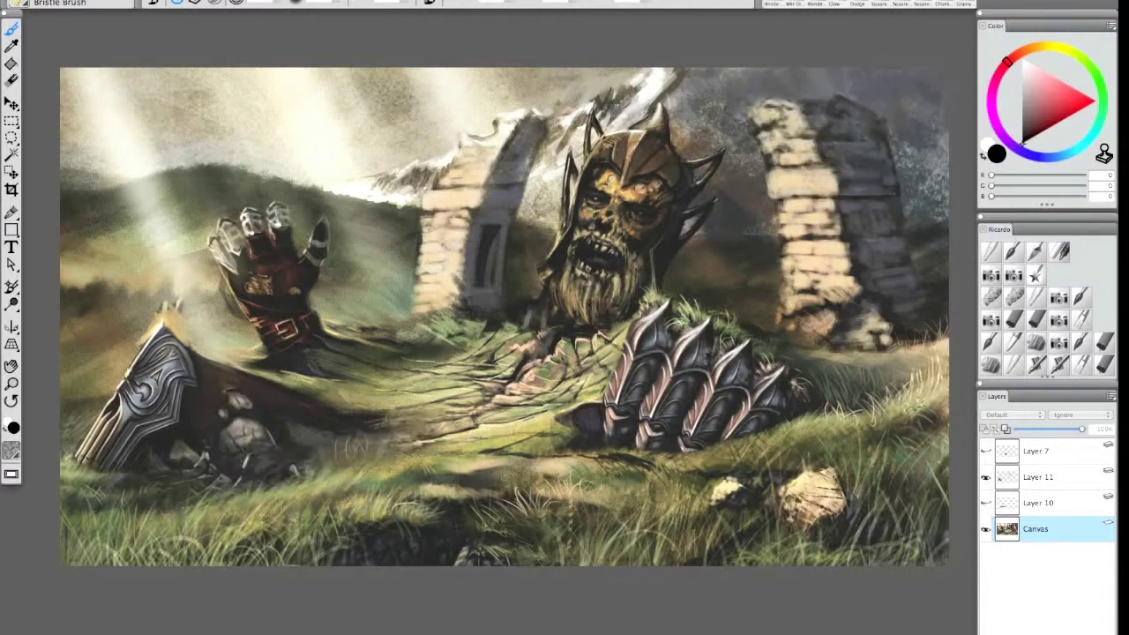
pyautogui.click(987, 503)
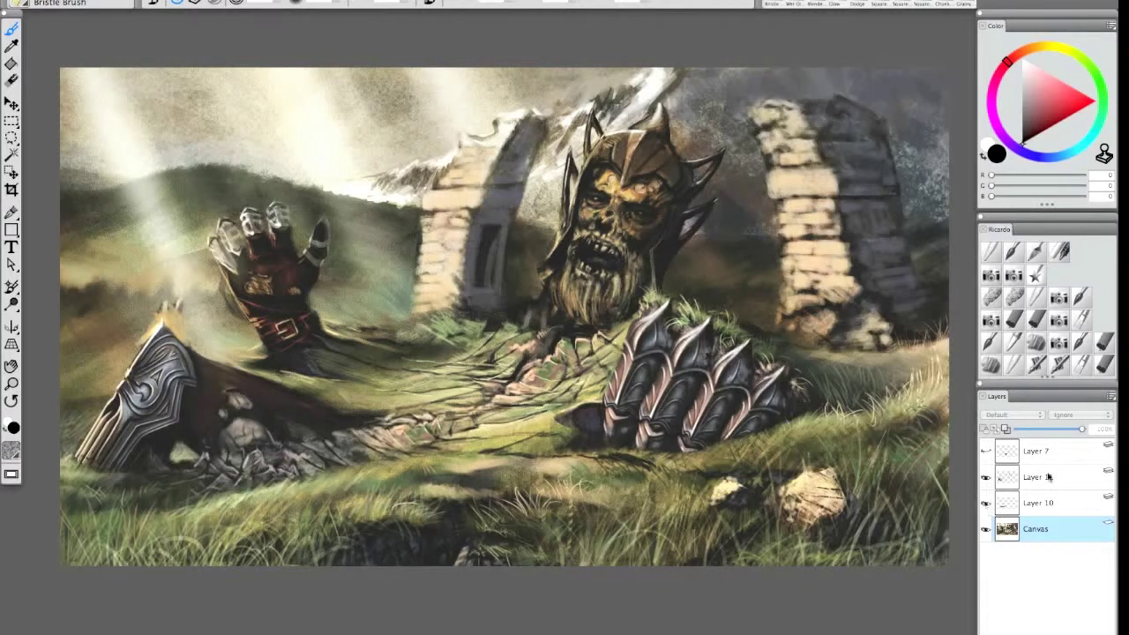
# Step: Lasso the armoured finger plates of the fist, copy and paste them, and move the copy beside the engraved skull armour
pyautogui.click(1034, 508)
pyautogui.click(989, 632)
pyautogui.click(1015, 633)
pyautogui.click(11, 139)
pyautogui.moveTo(708, 300); pyautogui.dragTo(711, 305)
pyautogui.click(157, 1)
pyautogui.click(175, 59)
pyautogui.click(157, 1)
pyautogui.click(176, 85)
pyautogui.moveTo(574, 340); pyautogui.dragTo(302, 419)
# Step: Erase the copied finger plates' excess edge and reposition the copy against the skull armour
pyautogui.click(11, 81)
pyautogui.moveTo(240, 335)
pyautogui.mouseDown()
pyautogui.moveTo(209, 372)
pyautogui.moveTo(214, 442)
pyautogui.mouseUp()
pyautogui.click(12, 104)
pyautogui.moveTo(106, 290); pyautogui.dragTo(58, 298)
# Step: Refine the engraved skull armour's surface with sampled brown, dark grey and blue-grey tones
pyautogui.click(11, 383)
pyautogui.moveTo(335, 530); pyautogui.dragTo(43, 297)
pyautogui.press('super+minus')
pyautogui.click(12, 29)
pyautogui.click(11, 46)
pyautogui.click(636, 285)
pyautogui.click(992, 253)
pyautogui.moveTo(428, 254)
pyautogui.mouseDown()
pyautogui.moveTo(411, 295)
pyautogui.moveTo(441, 326)
pyautogui.moveTo(388, 289)
pyautogui.moveTo(394, 344)
pyautogui.mouseUp()
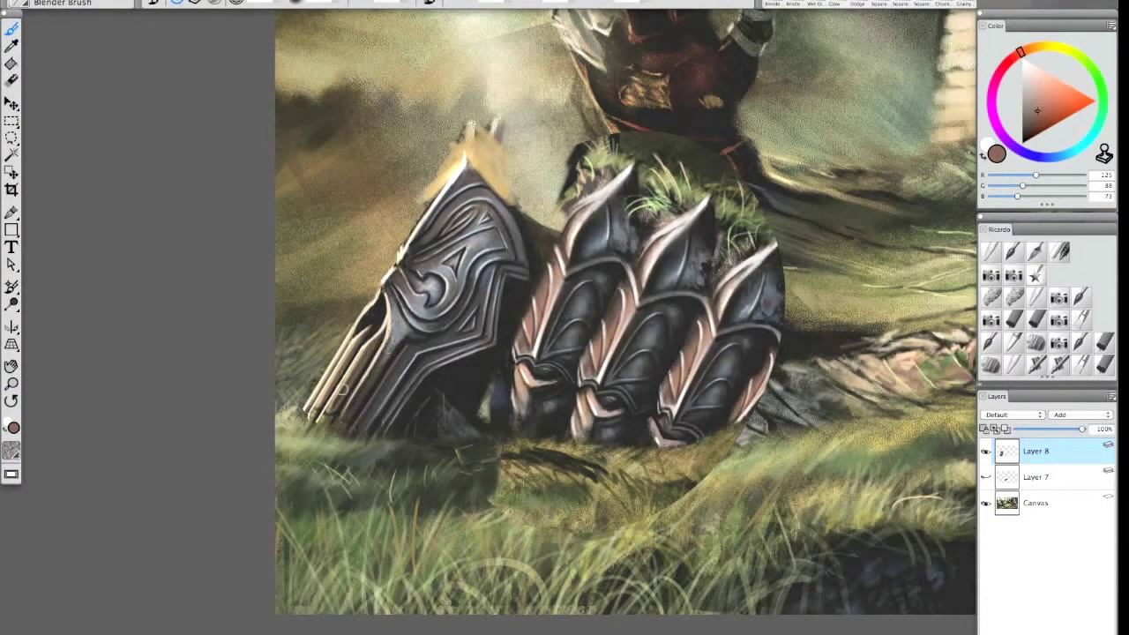
pyautogui.keyDown('alt'); pyautogui.click(622, 231); pyautogui.keyUp('alt')
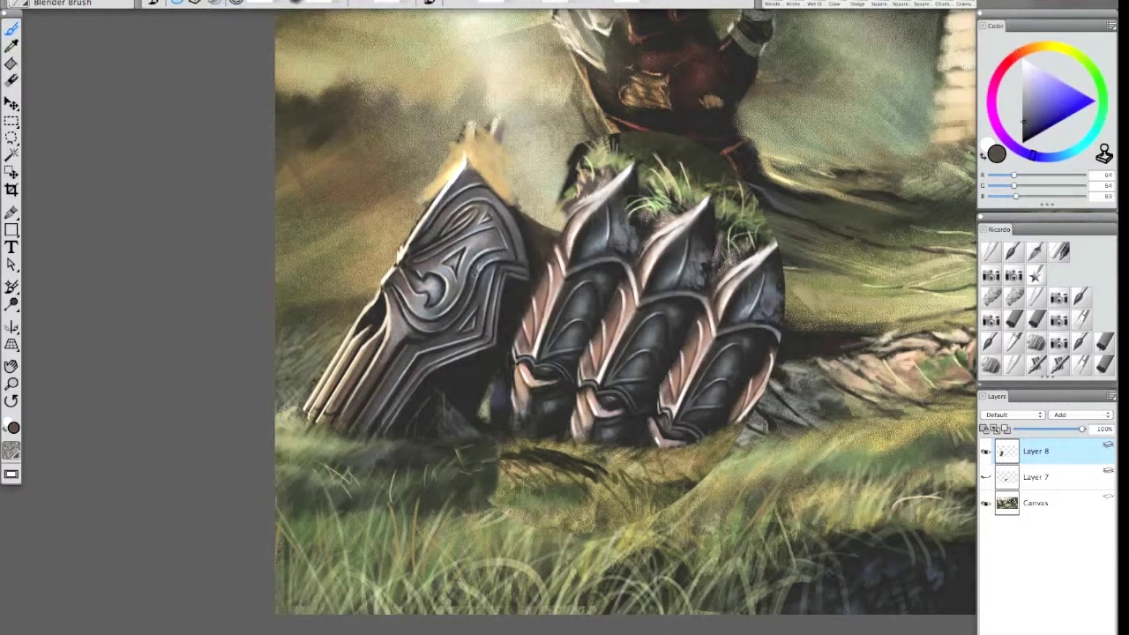
pyautogui.keyDown('alt'); pyautogui.click(428, 300); pyautogui.keyUp('alt')
pyautogui.click(1035, 252)
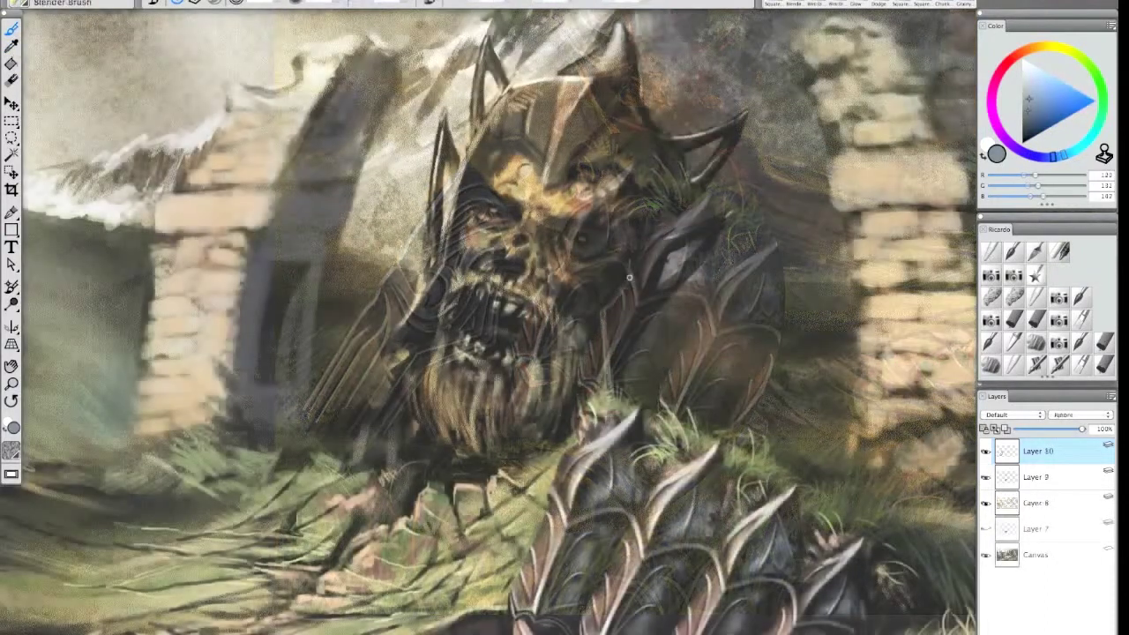
# Step: Add pale cream highlights to the helmeted head's brow bumps and cheekbone
pyautogui.click(1046, 47)
pyautogui.click(1027, 69)
pyautogui.moveTo(522, 165); pyautogui.dragTo(582, 191)
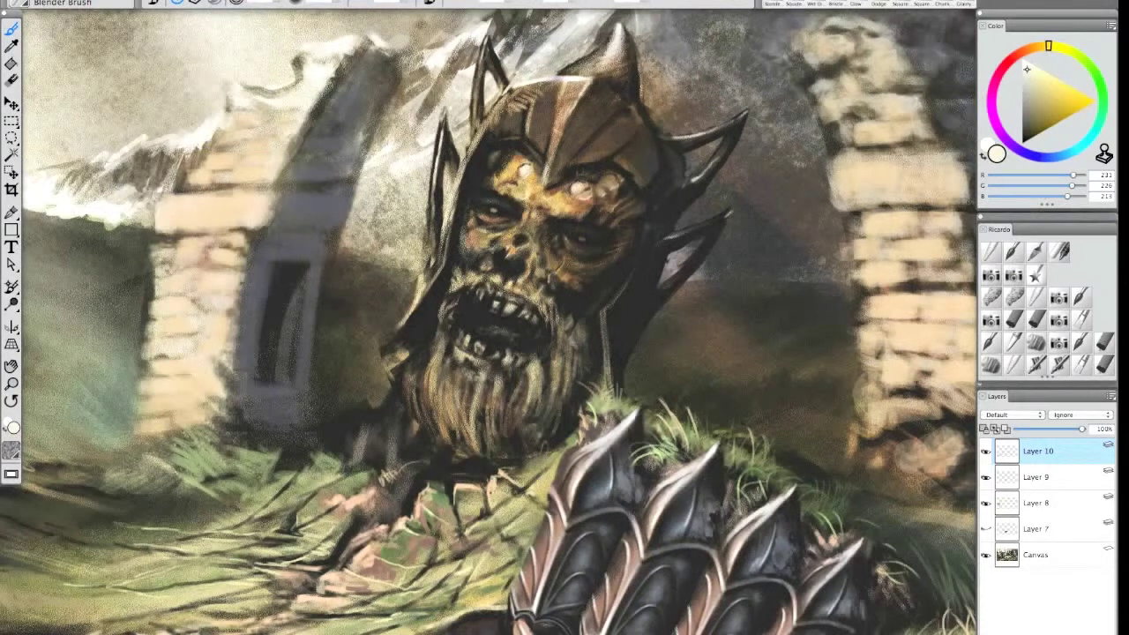
pyautogui.click(611, 179)
pyautogui.moveTo(506, 188); pyautogui.dragTo(513, 188)
pyautogui.moveTo(476, 236)
pyautogui.mouseDown()
pyautogui.moveTo(513, 240)
pyautogui.moveTo(541, 209)
pyautogui.mouseUp()
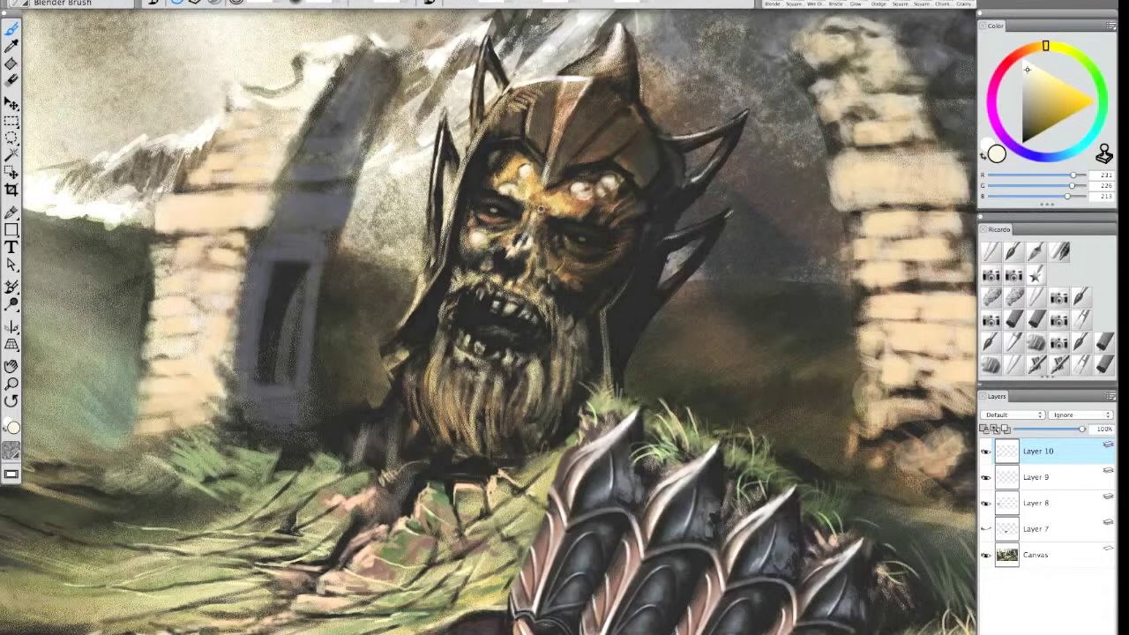
# Step: Tone down the yellow skin on the head's forehead with pale greyish beige
pyautogui.keyDown('alt'); pyautogui.click(952, 86); pyautogui.keyUp('alt')
pyautogui.click(519, 159)
pyautogui.click(491, 179)
pyautogui.moveTo(489, 160); pyautogui.dragTo(478, 184)
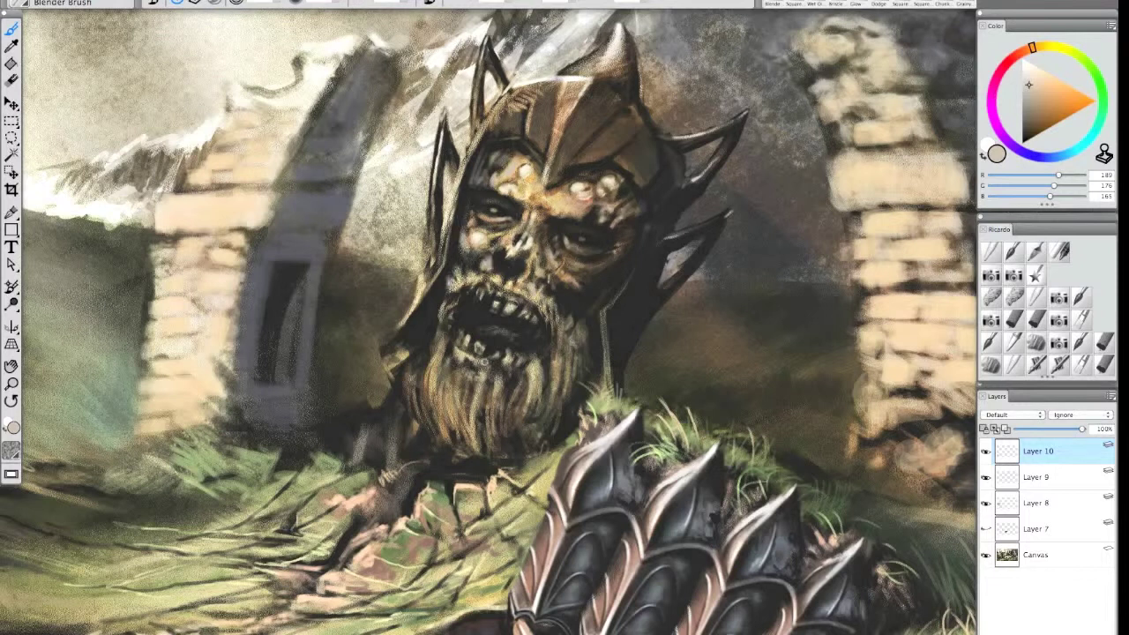
# Step: Refine the undead face's eye with blue-grey tones sampled around the eyelid
pyautogui.press('super+minus')
pyautogui.press('super+plus')
pyautogui.keyDown('alt'); pyautogui.click(507, 208); pyautogui.keyUp('alt')
pyautogui.keyDown('alt'); pyautogui.click(504, 208); pyautogui.keyUp('alt')
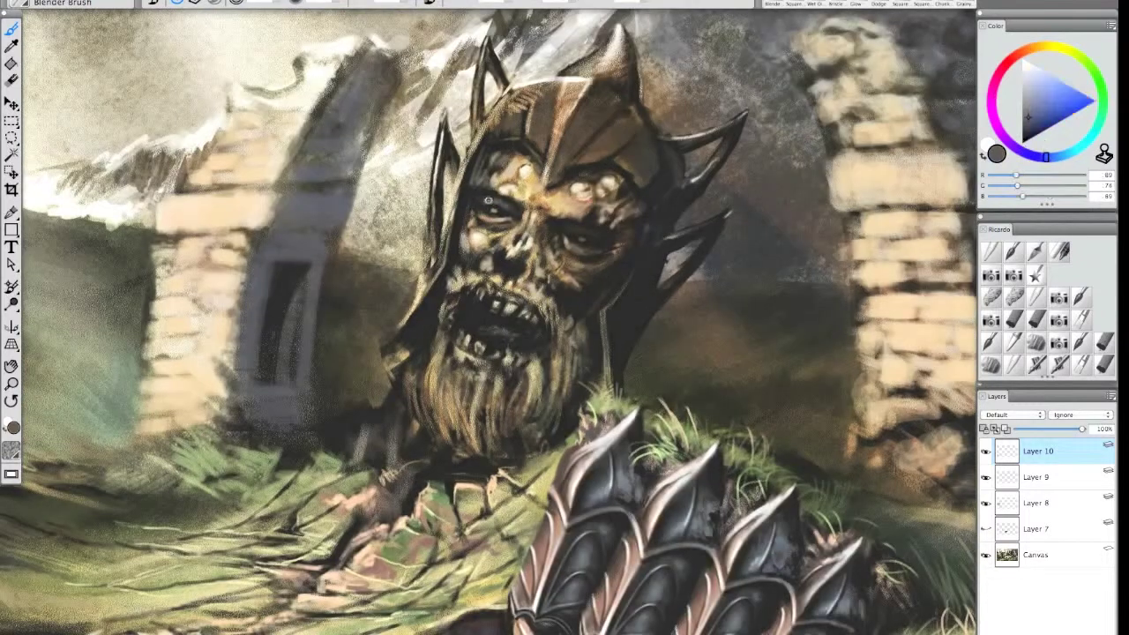
pyautogui.keyDown('alt'); pyautogui.click(492, 202); pyautogui.keyUp('alt')
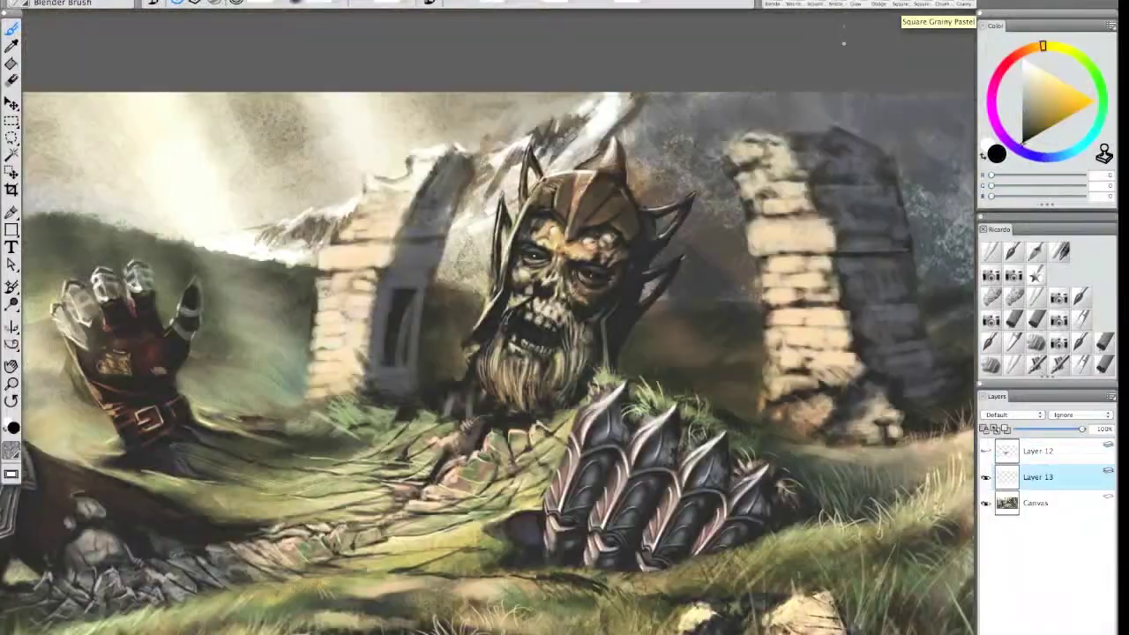
# Step: Repaint the helmet's dome in dark brown and darken its side guard beside the beard with near-black blue
pyautogui.keyDown('alt'); pyautogui.click(565, 189); pyautogui.keyUp('alt')
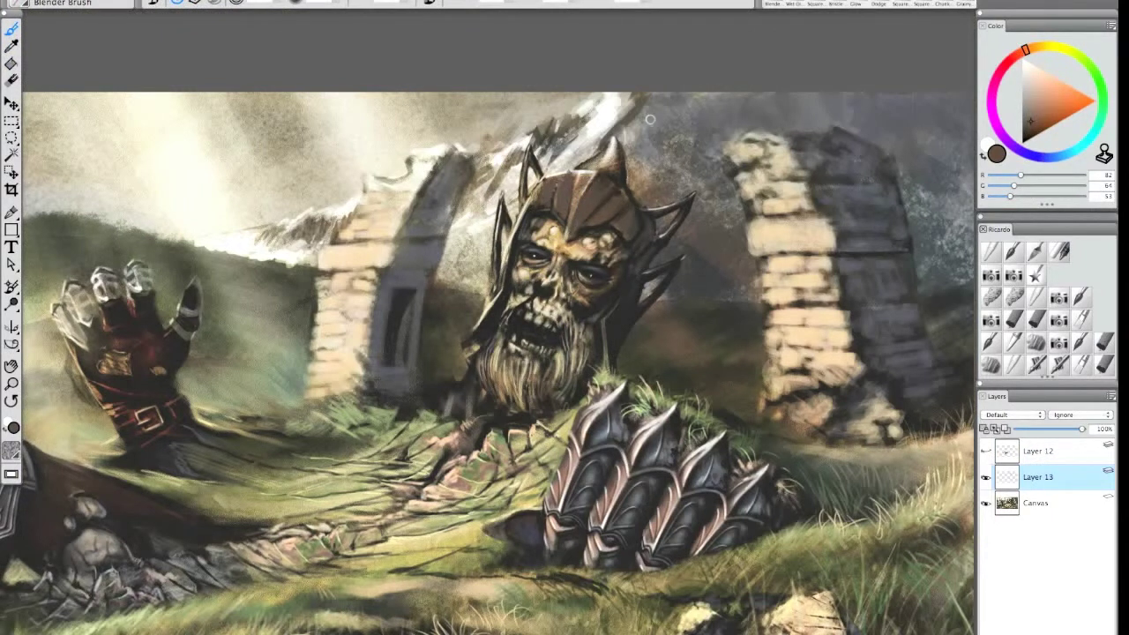
pyautogui.keyDown('alt'); pyautogui.click(608, 194); pyautogui.keyUp('alt')
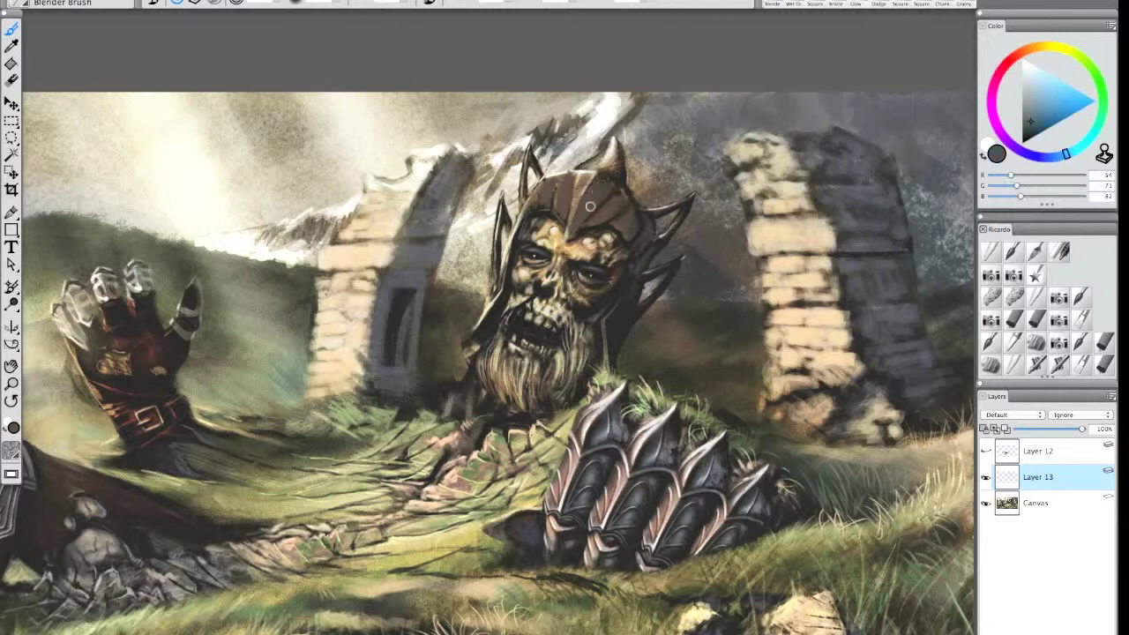
pyautogui.click(1027, 133)
pyautogui.moveTo(612, 328); pyautogui.dragTo(610, 371)
pyautogui.keyDown('alt'); pyautogui.click(574, 405); pyautogui.keyUp('alt')
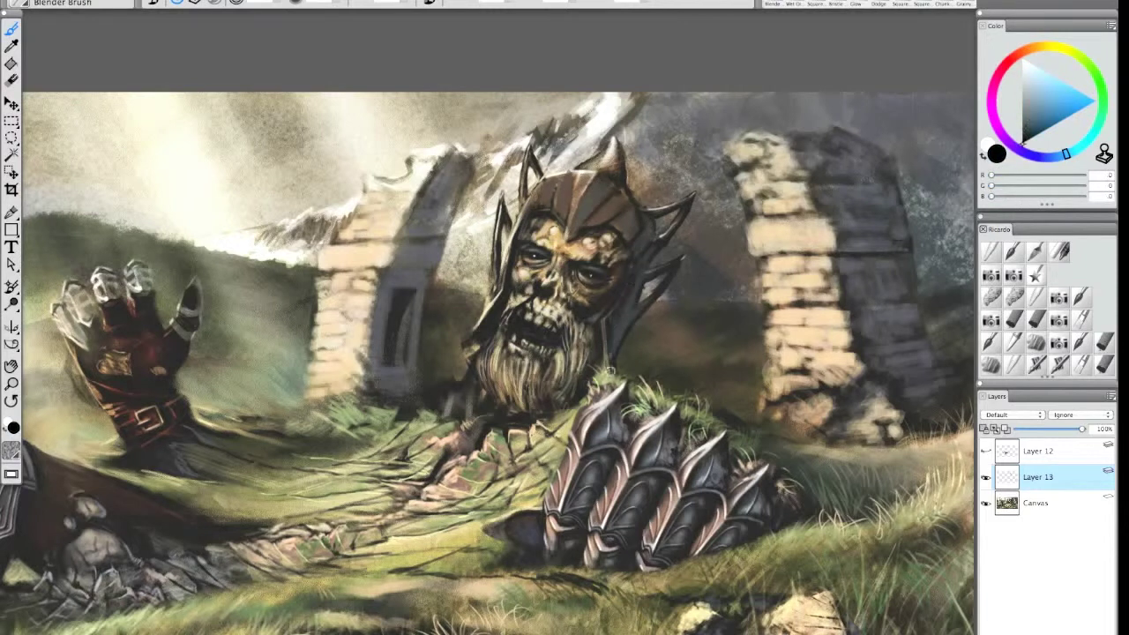
# Step: Paint smooth strokes over the front of the helmet's dome with the Wet Oily Palette Knife
pyautogui.click(1038, 254)
pyautogui.moveTo(278, 5); pyautogui.dragTo(239, 68)
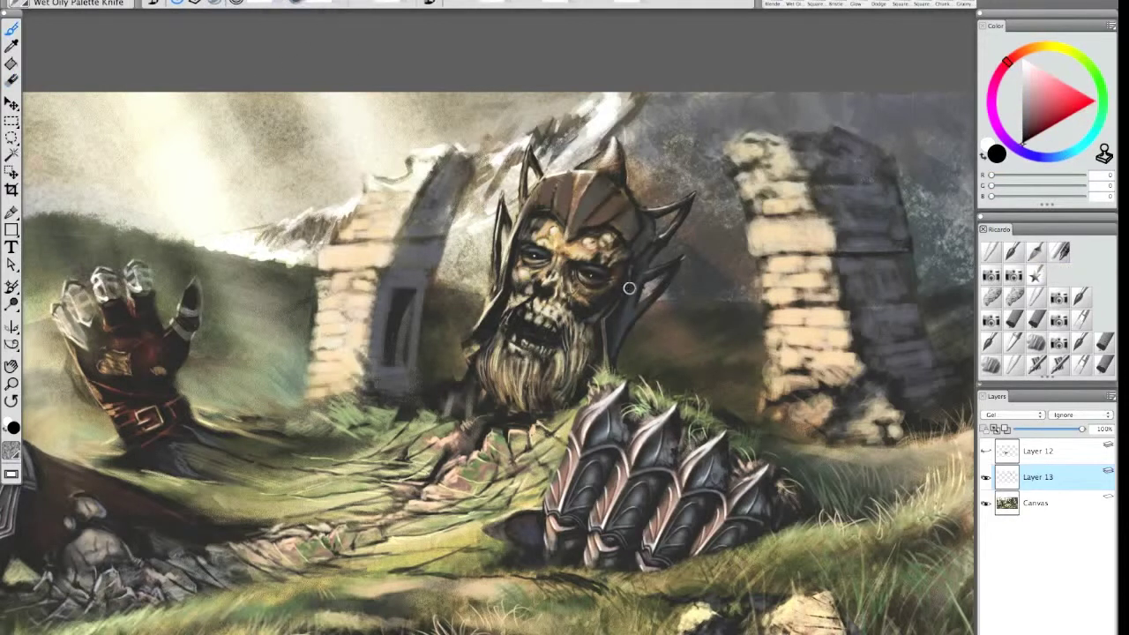
pyautogui.press('b')
pyautogui.keyDown('alt'); pyautogui.click(128, 111); pyautogui.keyUp('alt')
pyautogui.press('b')
pyautogui.moveTo(564, 181); pyautogui.dragTo(556, 208)
pyautogui.moveTo(552, 181); pyautogui.dragTo(533, 207)
pyautogui.moveTo(529, 202); pyautogui.dragTo(519, 229)
# Step: Brighten the helmet's front edge, cheek guard and central ridge with light pinkish highlights
pyautogui.click(1037, 77)
pyautogui.moveTo(539, 185); pyautogui.dragTo(501, 268)
pyautogui.moveTo(507, 249); pyautogui.dragTo(483, 325)
pyautogui.click(1031, 71)
pyautogui.moveTo(522, 210); pyautogui.dragTo(505, 256)
pyautogui.moveTo(533, 195); pyautogui.dragTo(511, 226)
pyautogui.moveTo(587, 173); pyautogui.dragTo(572, 229)
pyautogui.moveTo(586, 174)
pyautogui.mouseDown()
pyautogui.moveTo(575, 209)
pyautogui.moveTo(617, 197)
pyautogui.mouseUp()
pyautogui.moveTo(572, 159); pyautogui.dragTo(560, 188)
pyautogui.moveTo(565, 168); pyautogui.dragTo(539, 212)
# Step: Define black grooves along the helmet's central ridge
pyautogui.click(795, 3)
pyautogui.click(1023, 142)
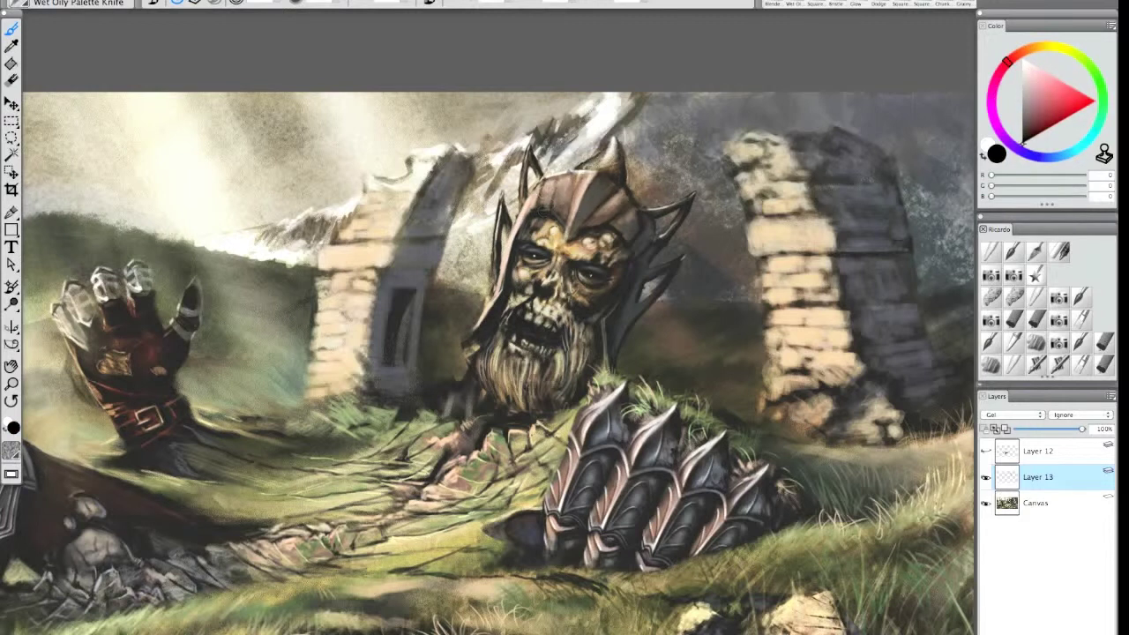
pyautogui.click(795, 4)
pyautogui.moveTo(584, 167); pyautogui.dragTo(568, 233)
pyautogui.moveTo(578, 180); pyautogui.dragTo(561, 231)
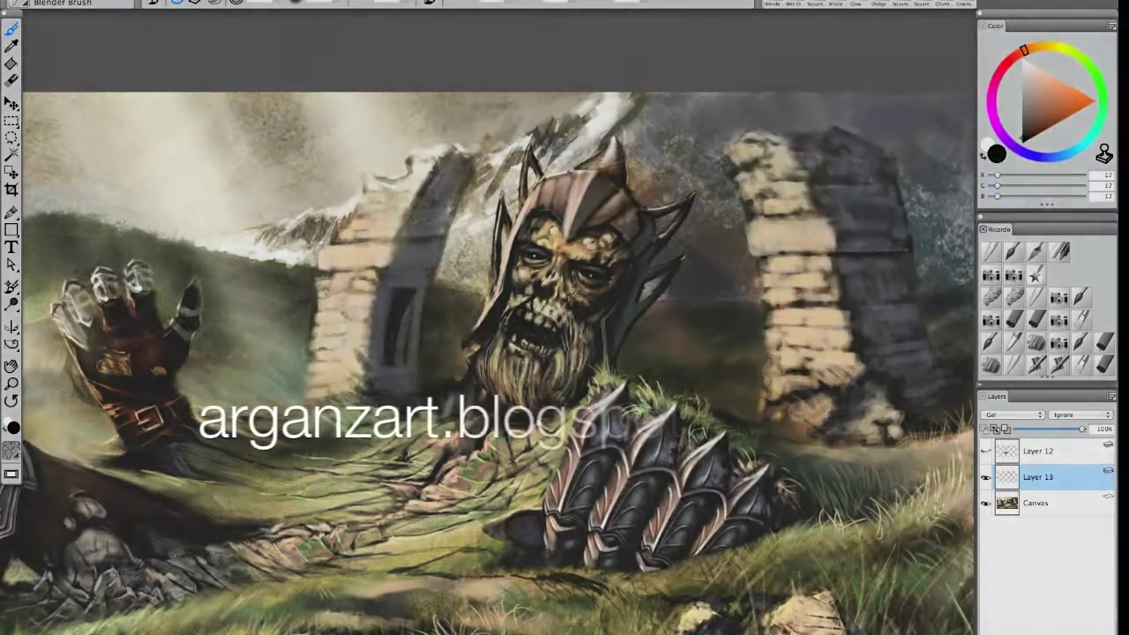